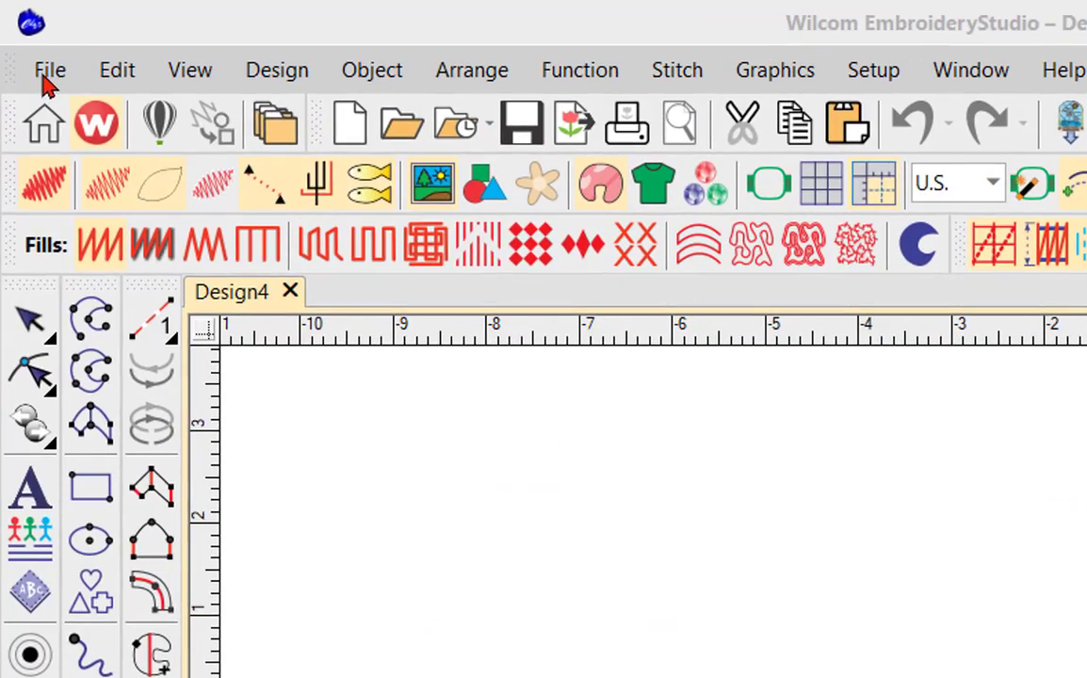
- Open VETS_01.EMB from the VISUALIZER folder
click(45, 78)
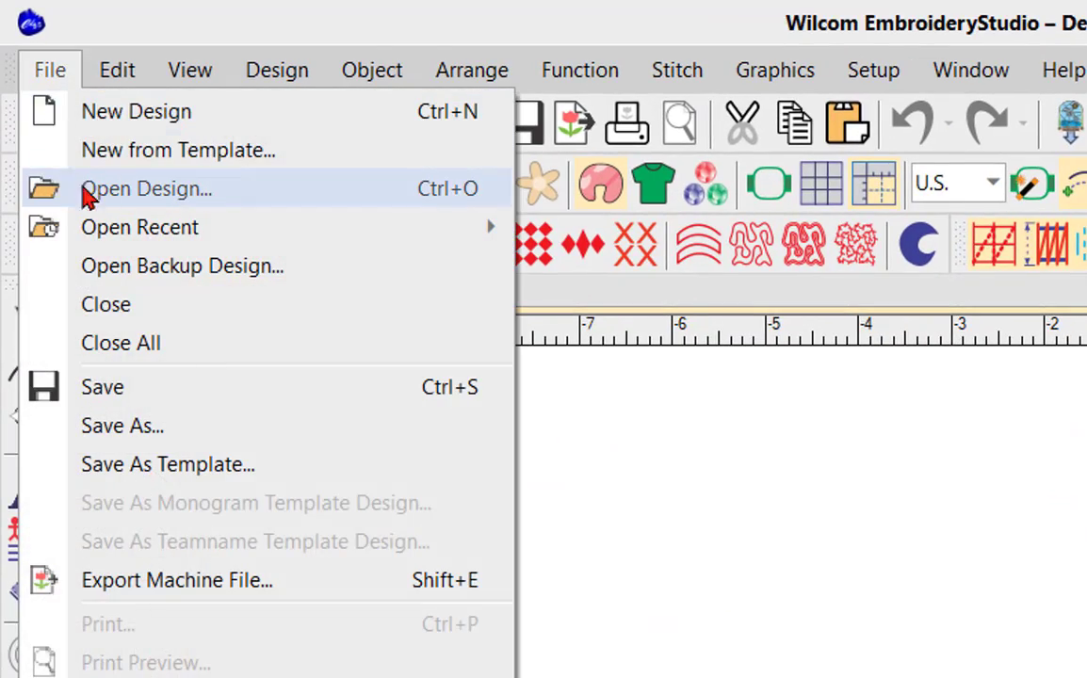
key(Escape)
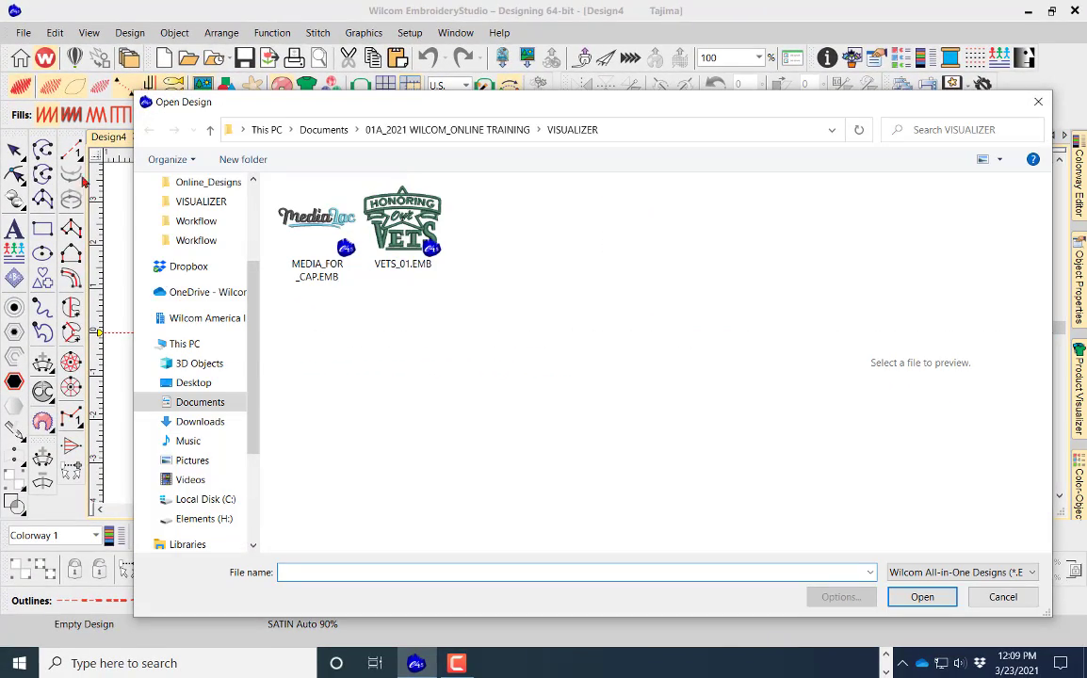
click(543, 326)
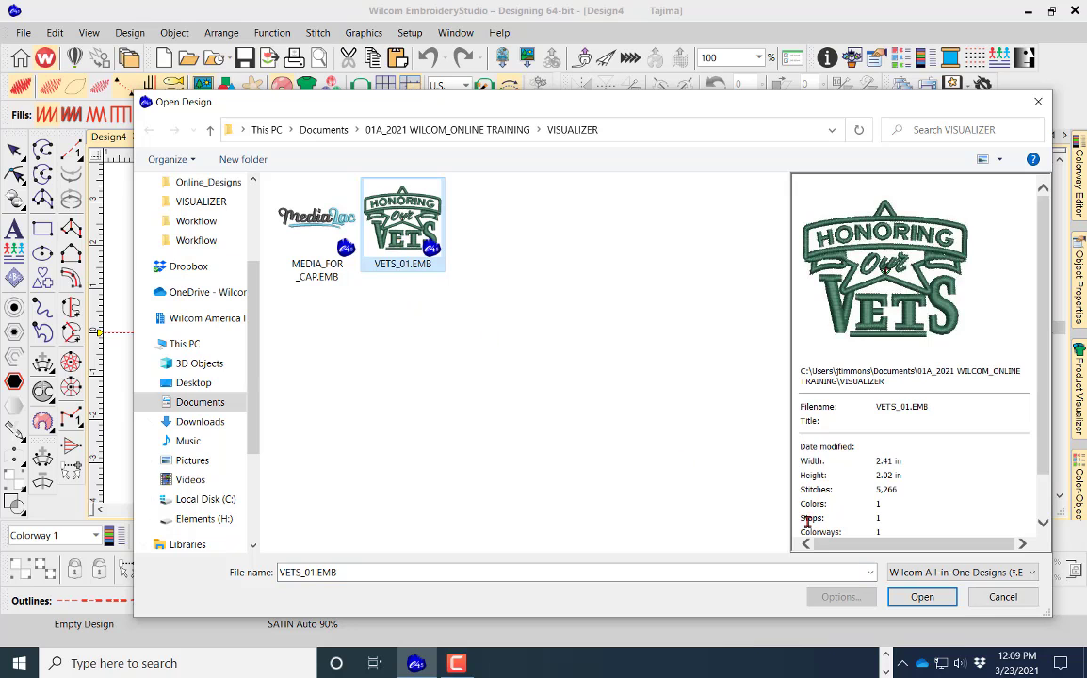
click(921, 597)
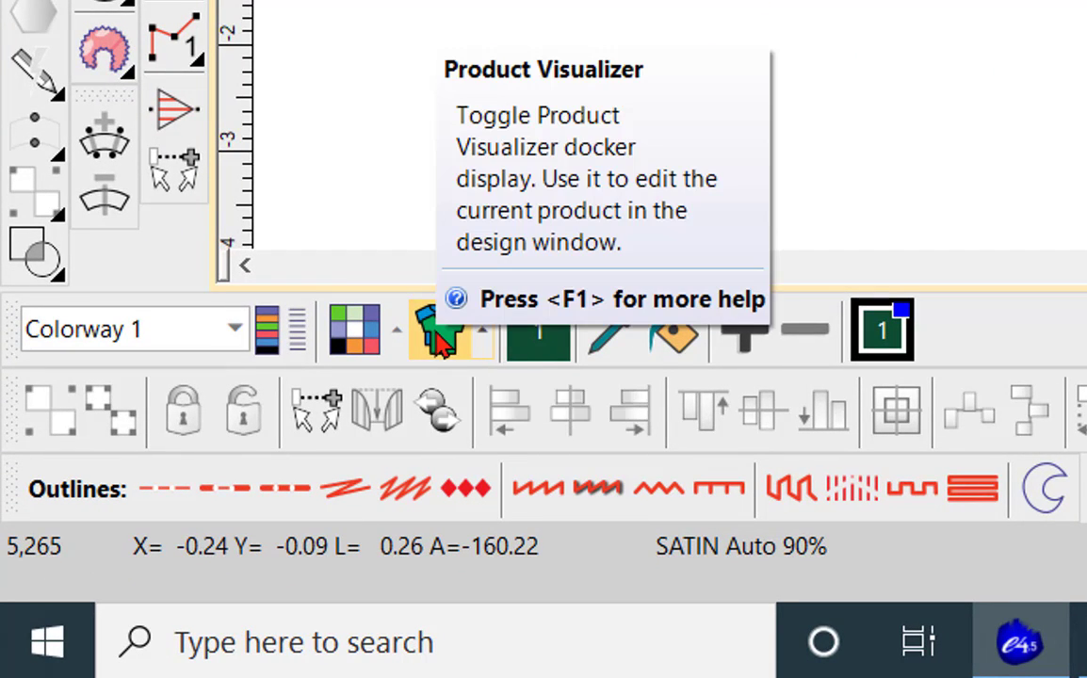
- Show the Product Visualizer docker and switch to its Products catalogue
click(439, 339)
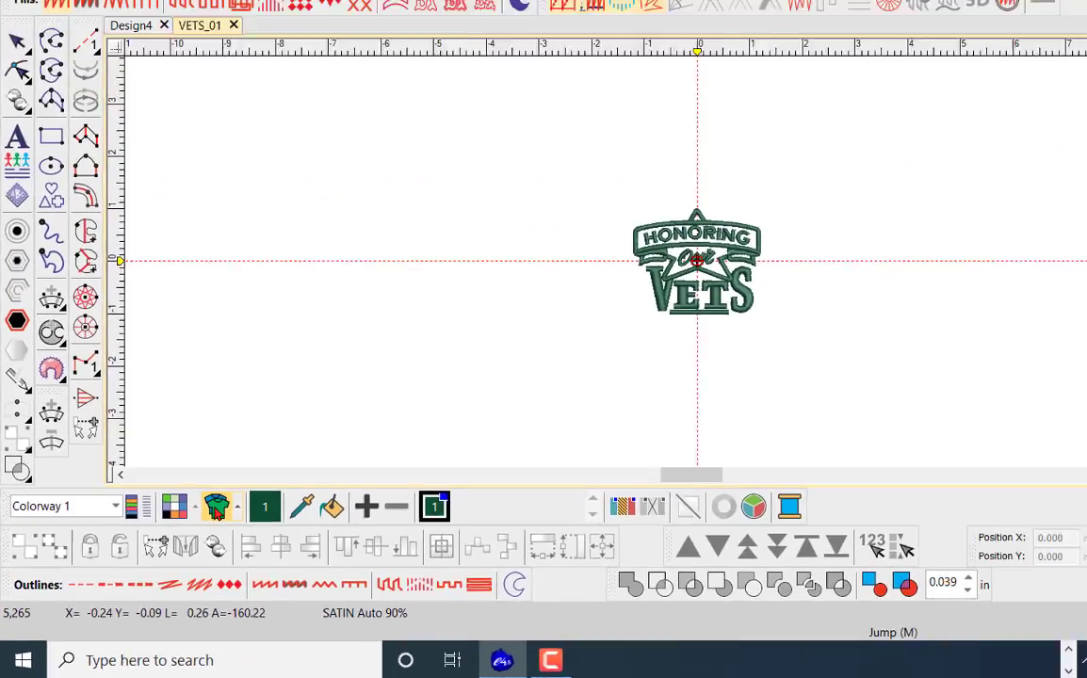
click(436, 335)
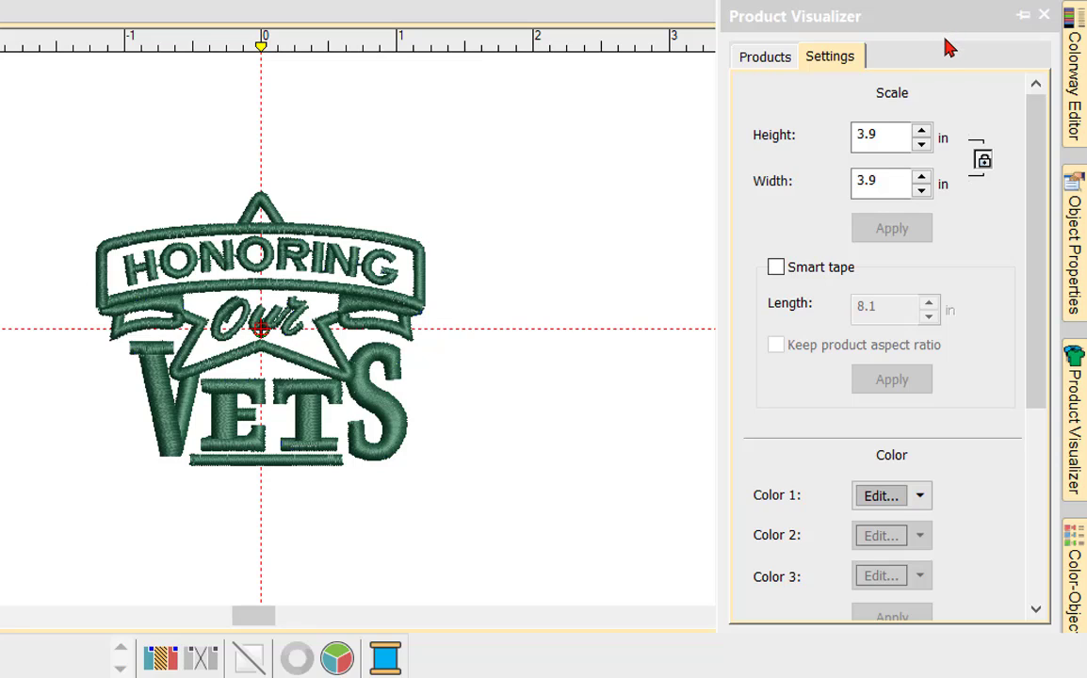
click(758, 60)
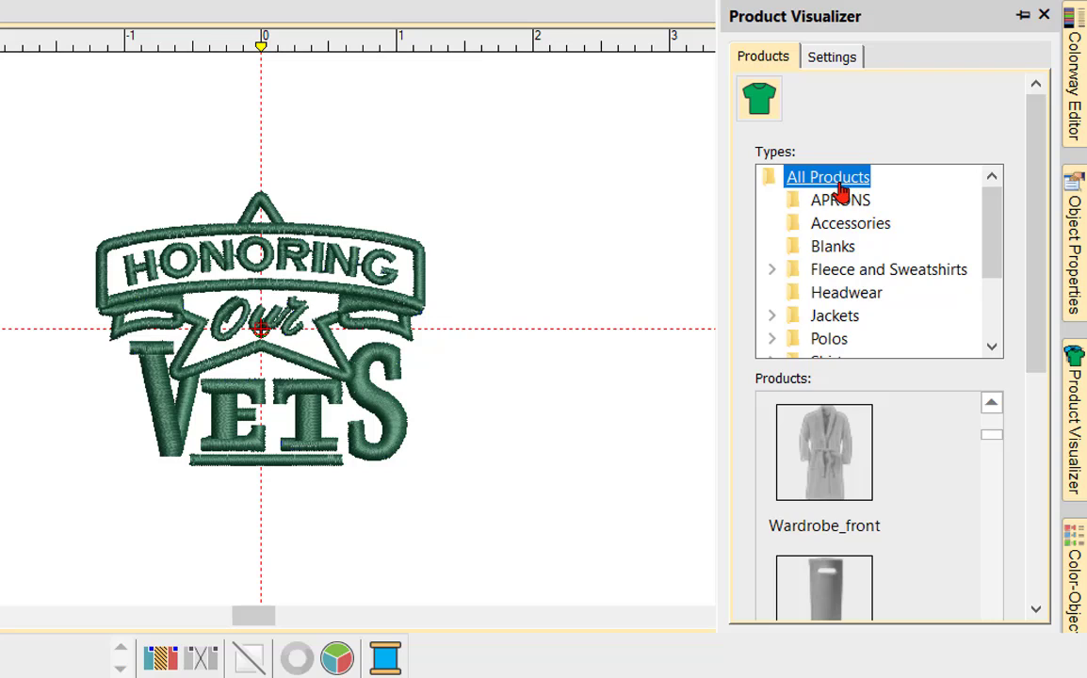
- Filter to Headwear, apply the Cap03_Front mockup, and zoom out to see the whole cap
click(840, 296)
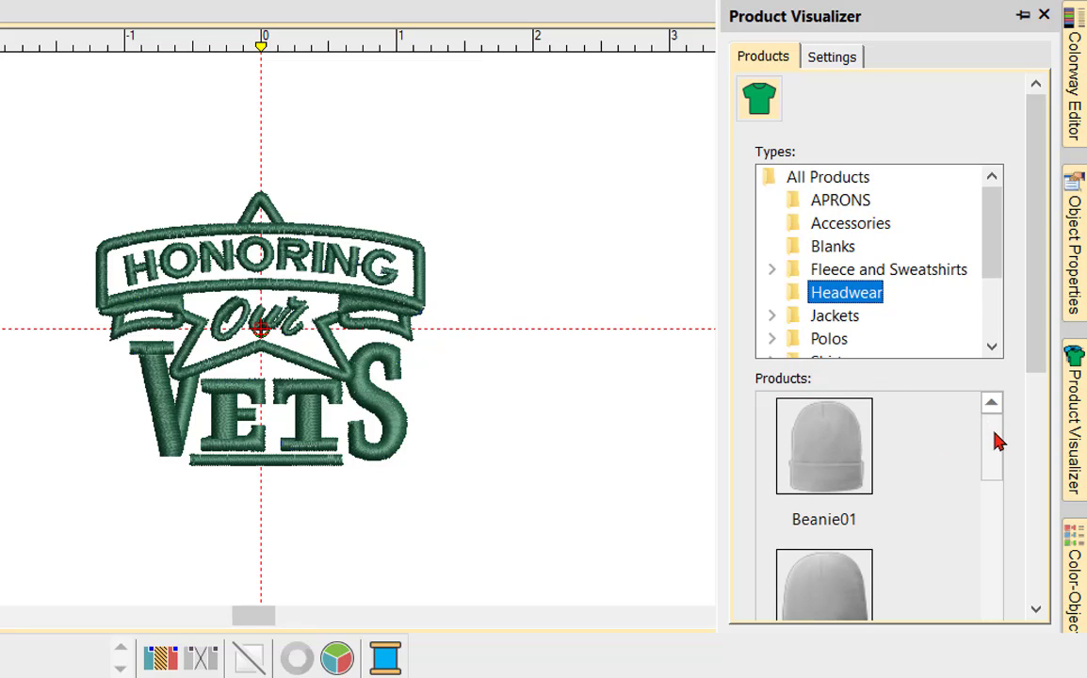
drag(995, 442, 994, 626)
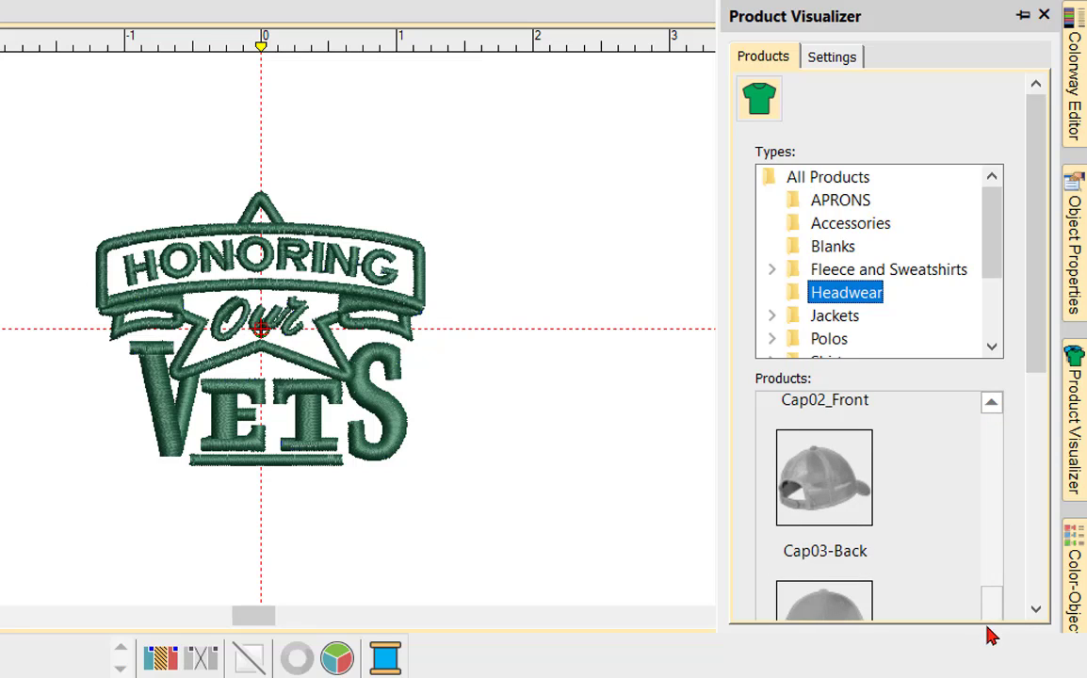
click(821, 603)
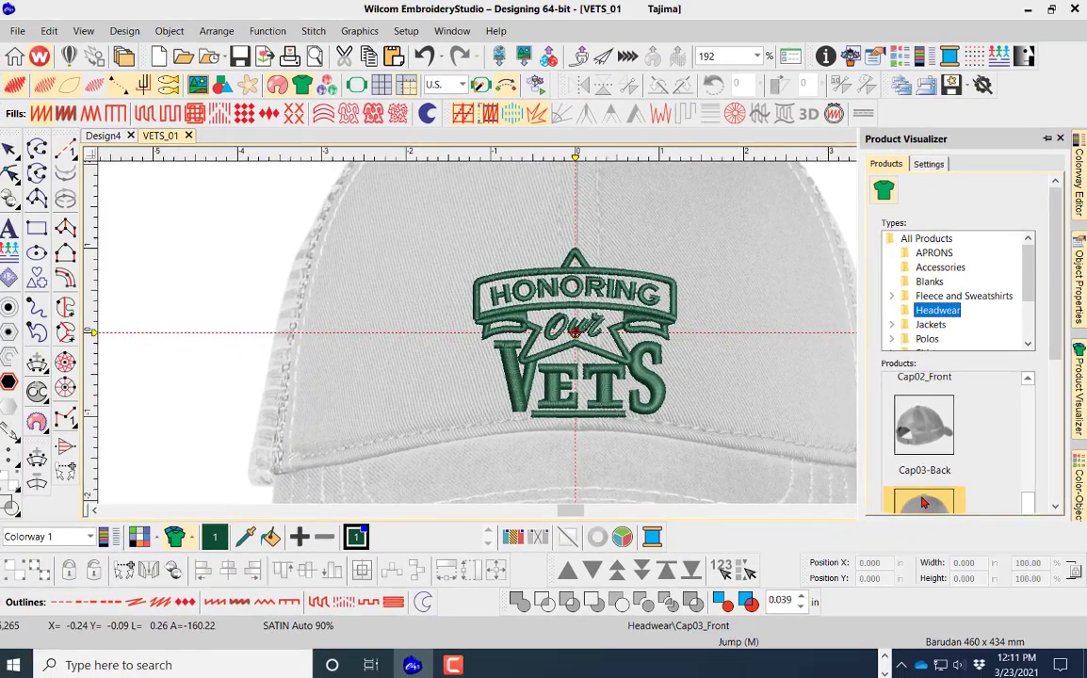
scroll(632, 275, down, 3)
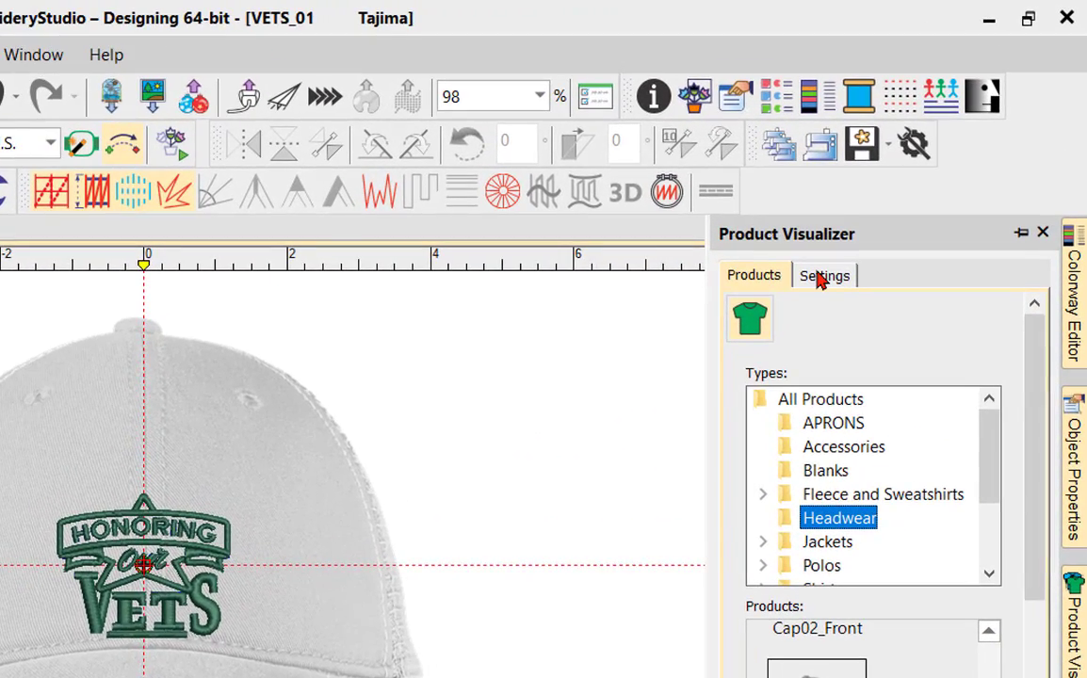
- In the visualizer Settings, raise the cap mockup's height and apply it
click(820, 277)
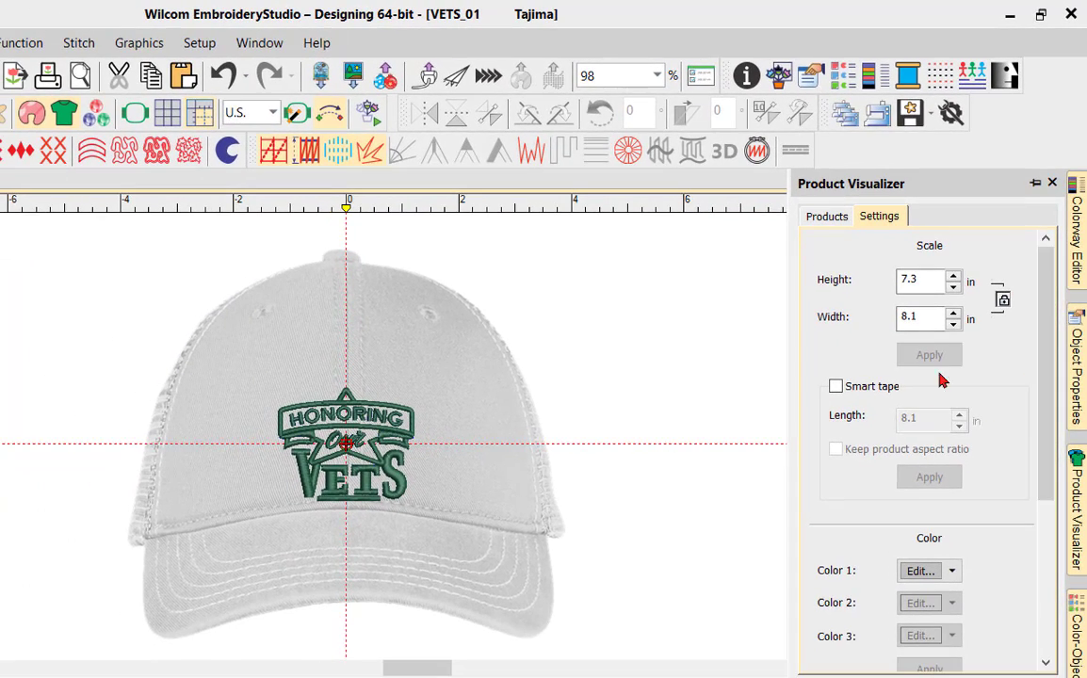
click(952, 278)
click(953, 278)
click(953, 279)
click(953, 278)
click(953, 279)
click(952, 279)
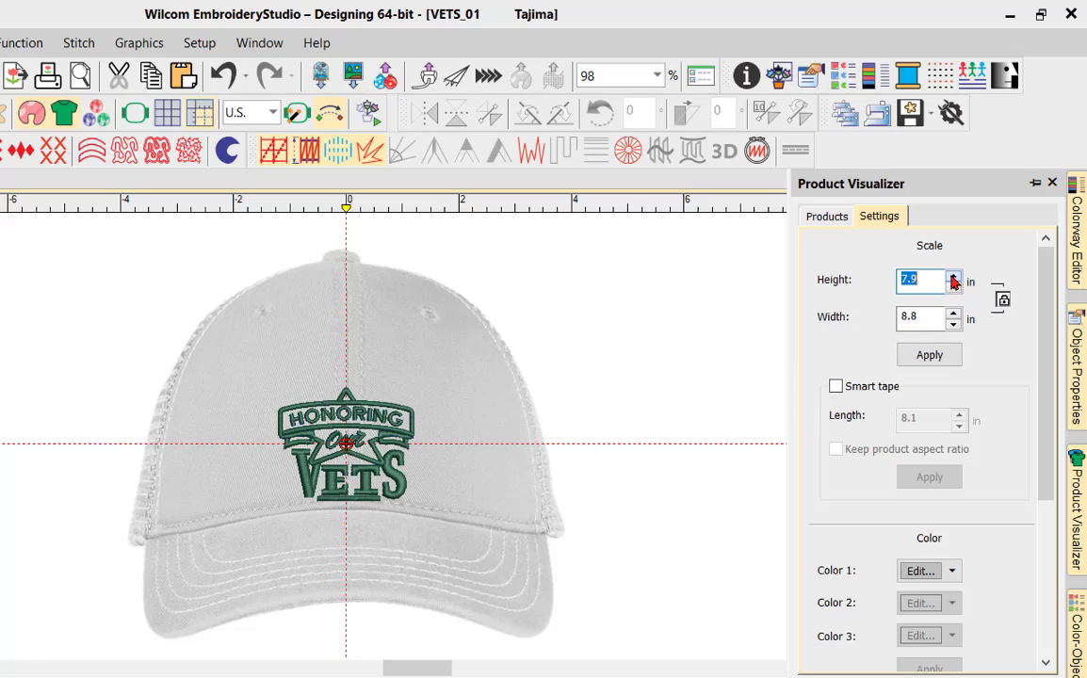
click(929, 356)
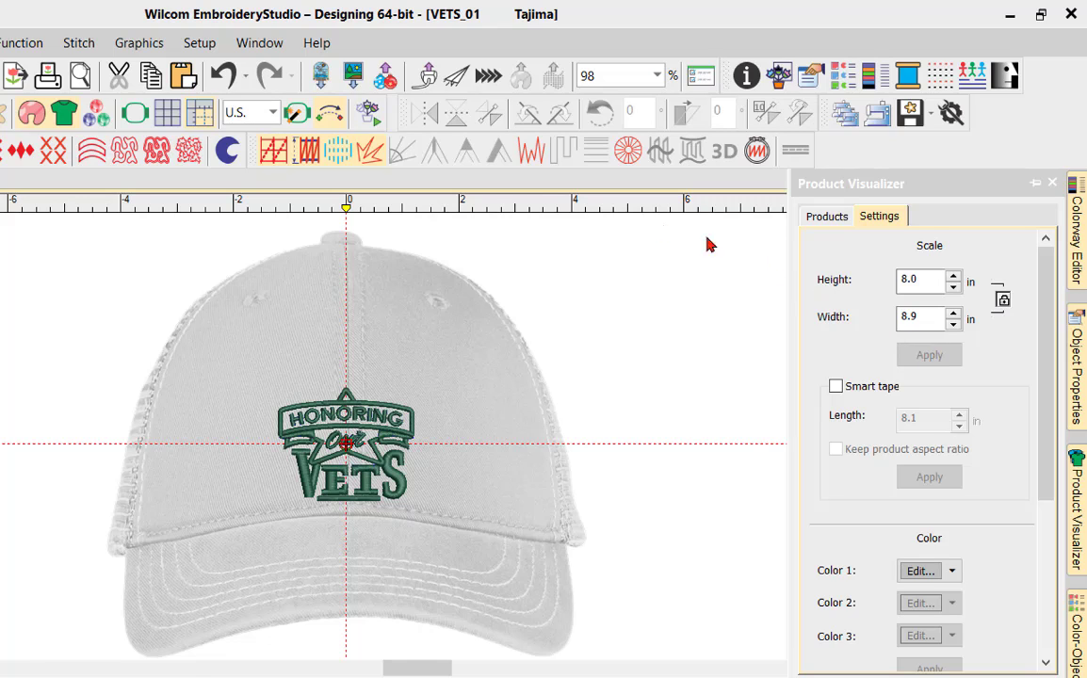
- Undo the resize back to 7.3 × 8.1 in and pin the Product Visualizer docker open
click(222, 77)
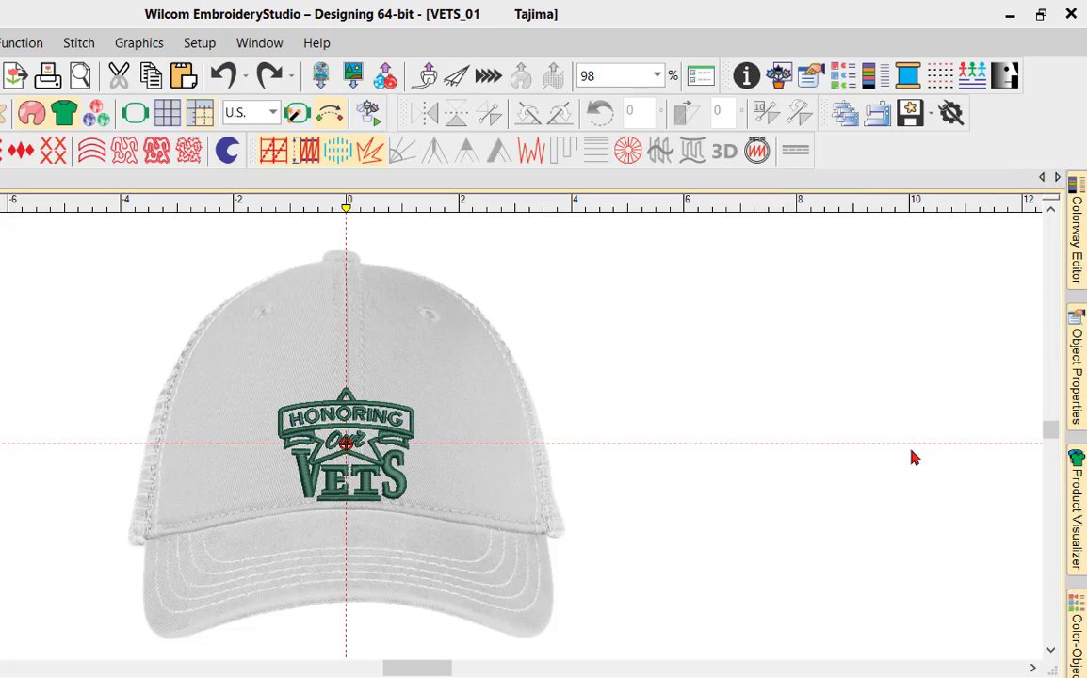
click(1076, 492)
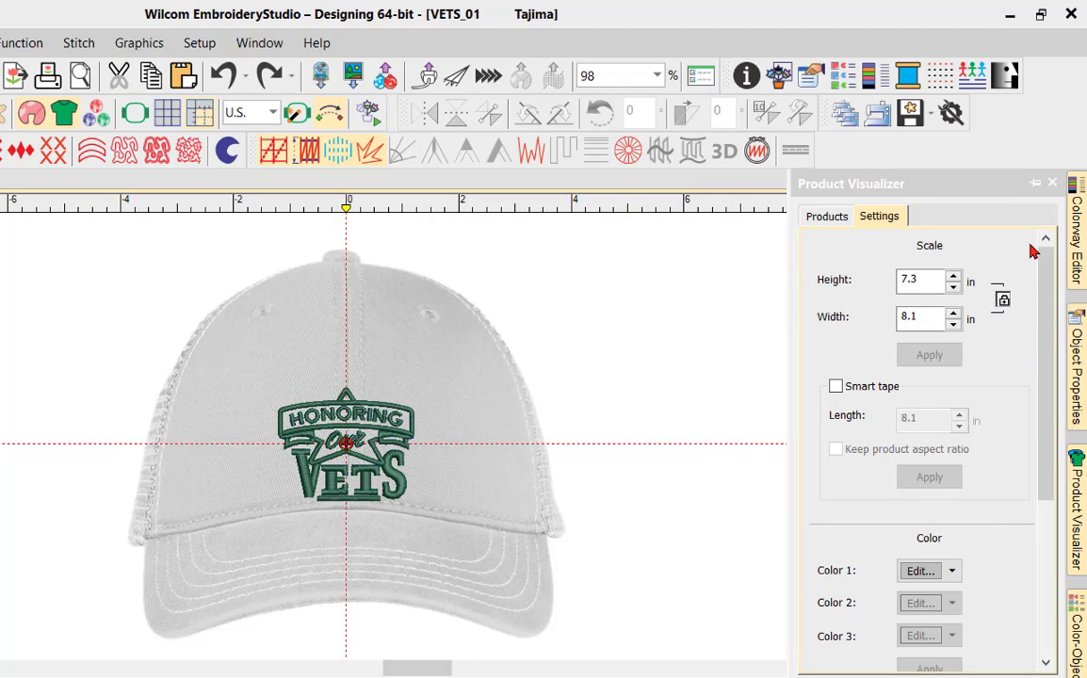
click(1035, 183)
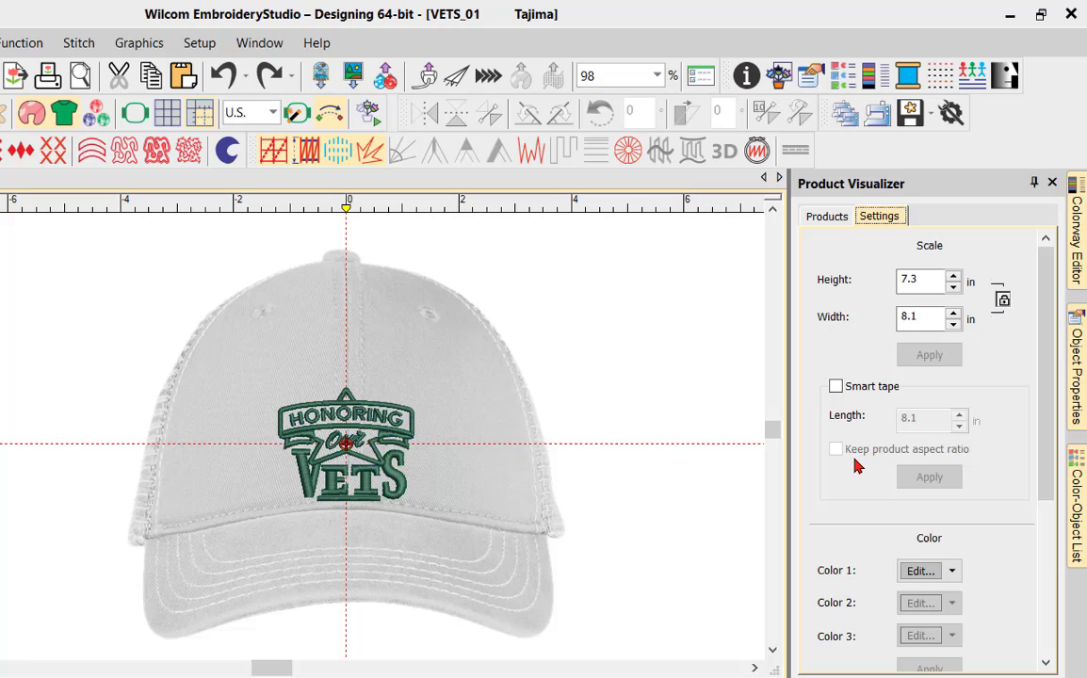
- Enable Smart tape and fit its red line across the top of the HONORING banner
click(836, 390)
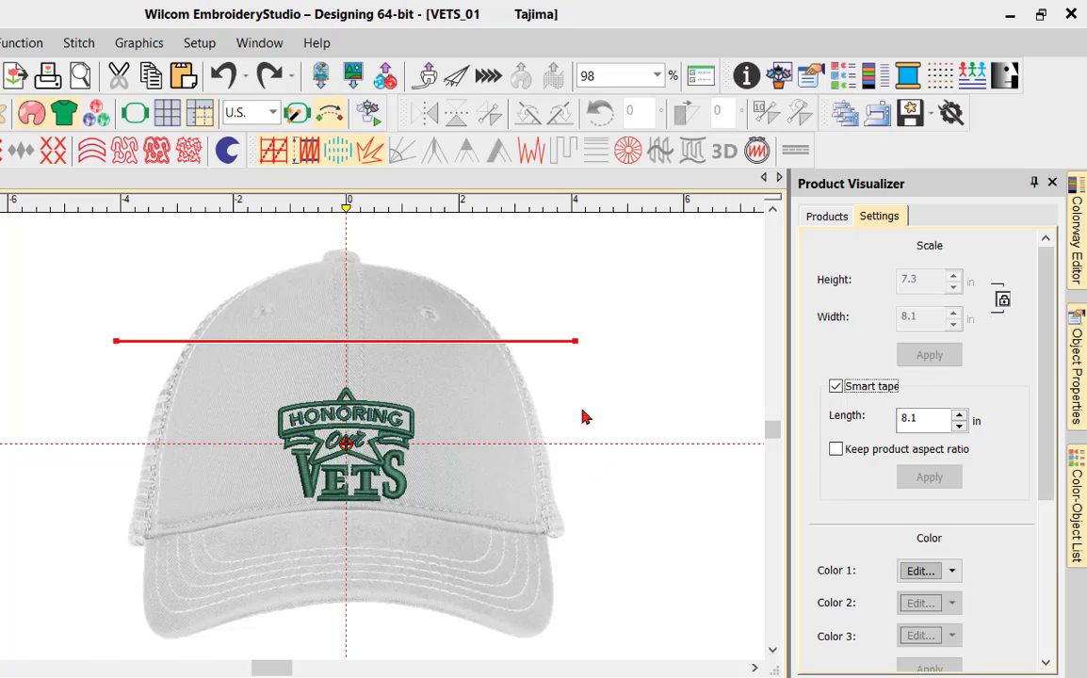
click(575, 345)
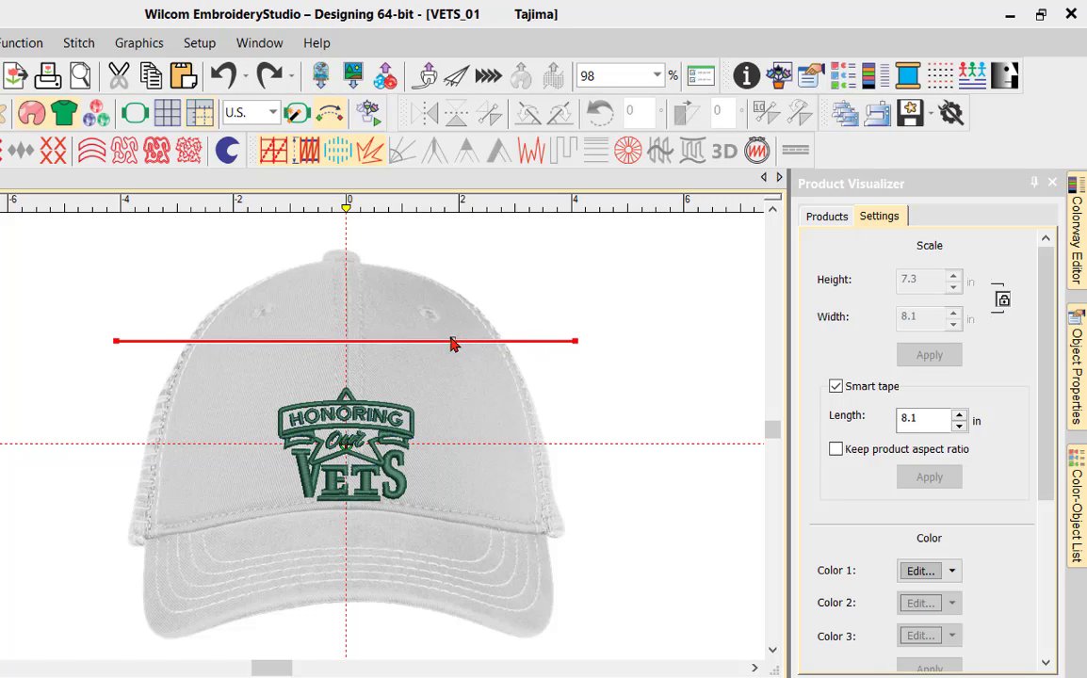
click(381, 344)
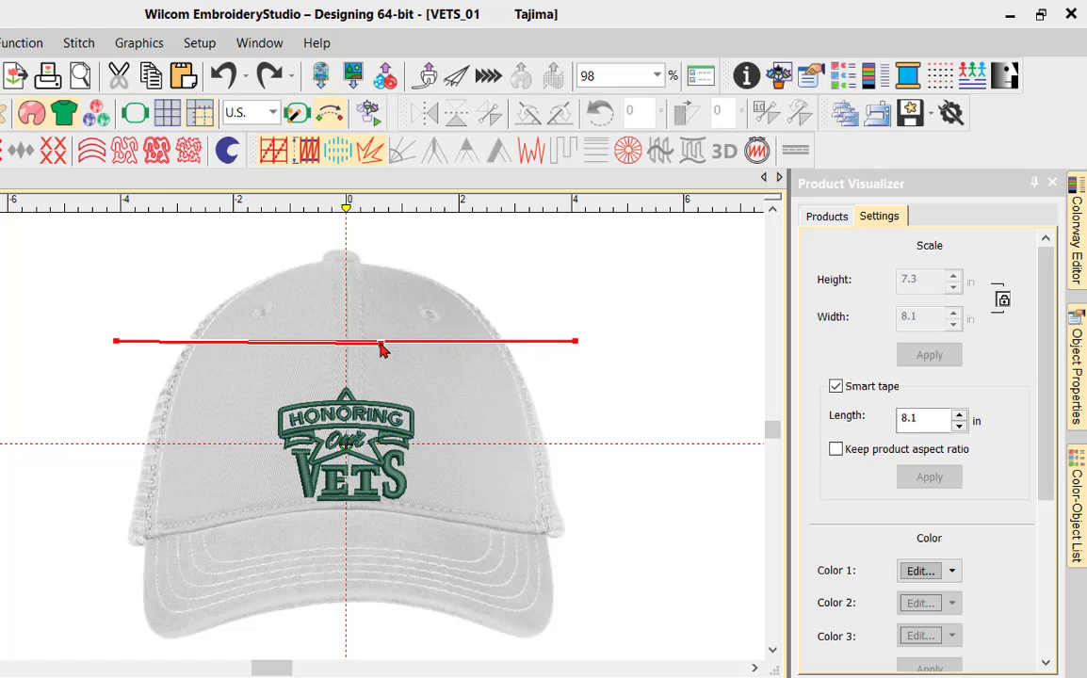
drag(247, 340, 395, 396)
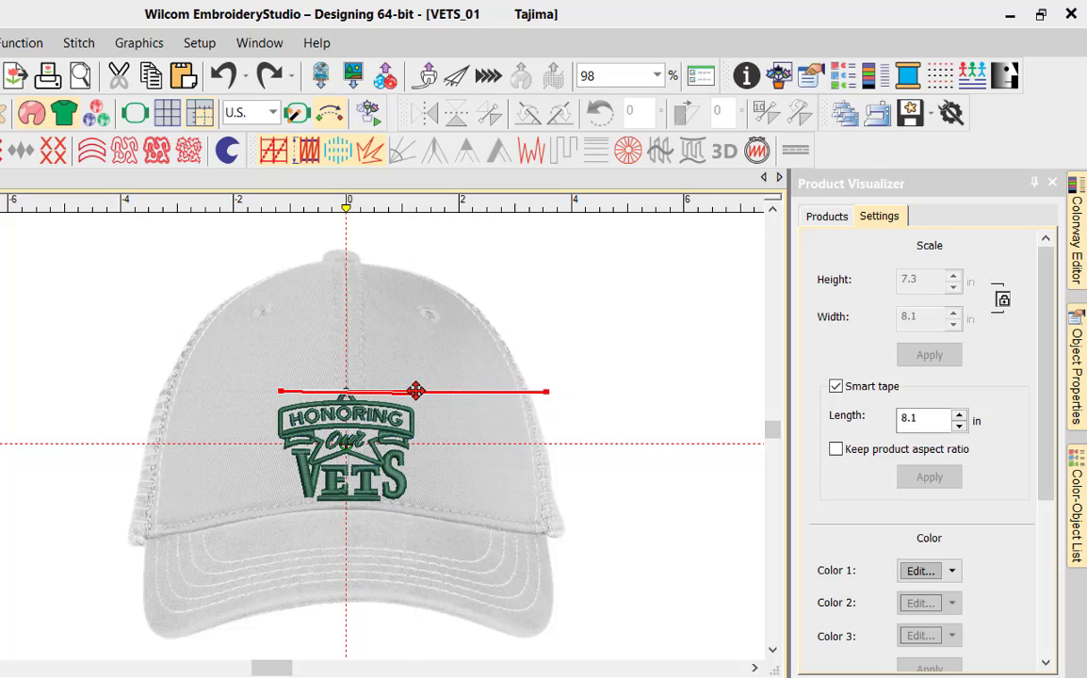
mouse_move(415, 389)
mouse_down()
mouse_move(376, 390)
mouse_move(415, 389)
mouse_up()
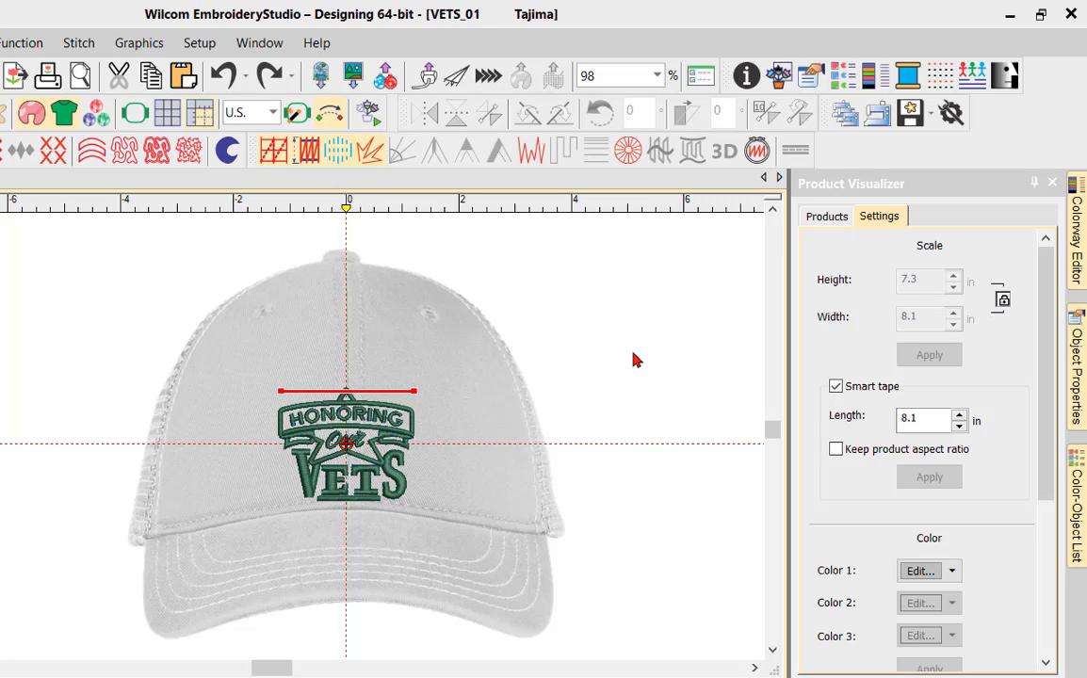
drag(1052, 260, 1052, 381)
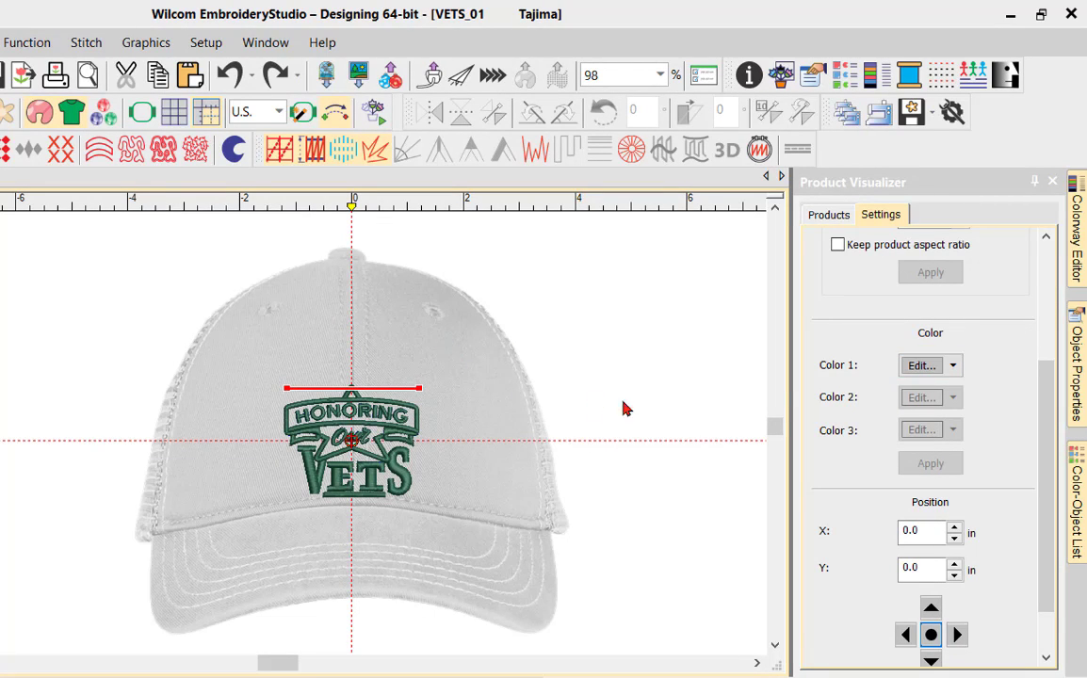
- Set the cap mockup's Color 1 to Gray-50% and apply it
click(954, 366)
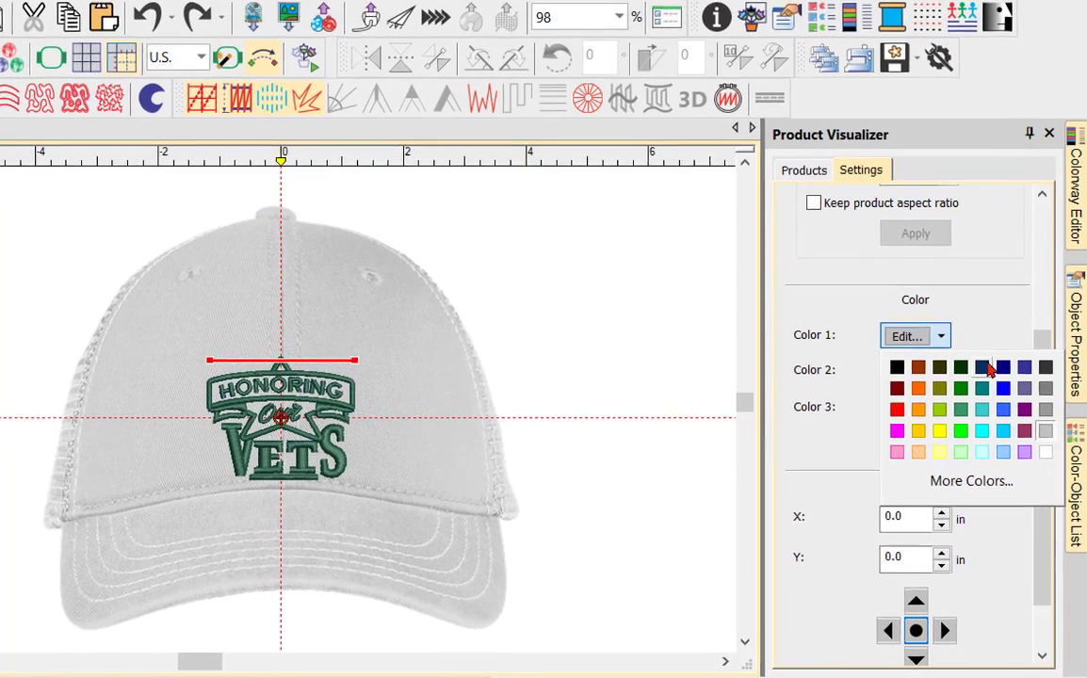
click(1044, 387)
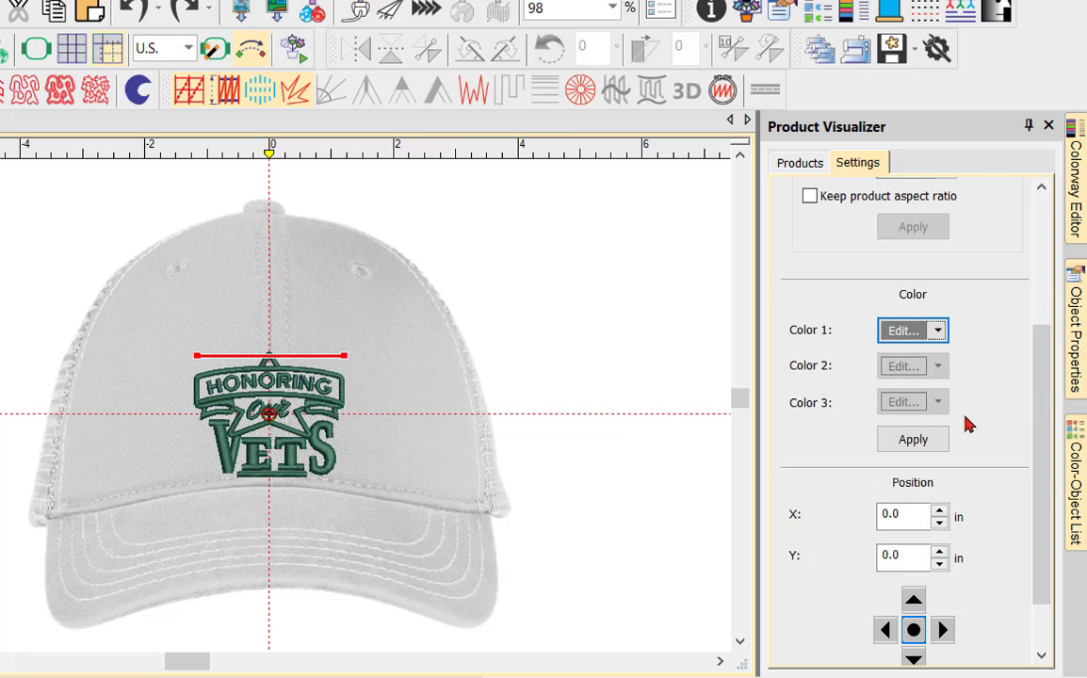
click(910, 439)
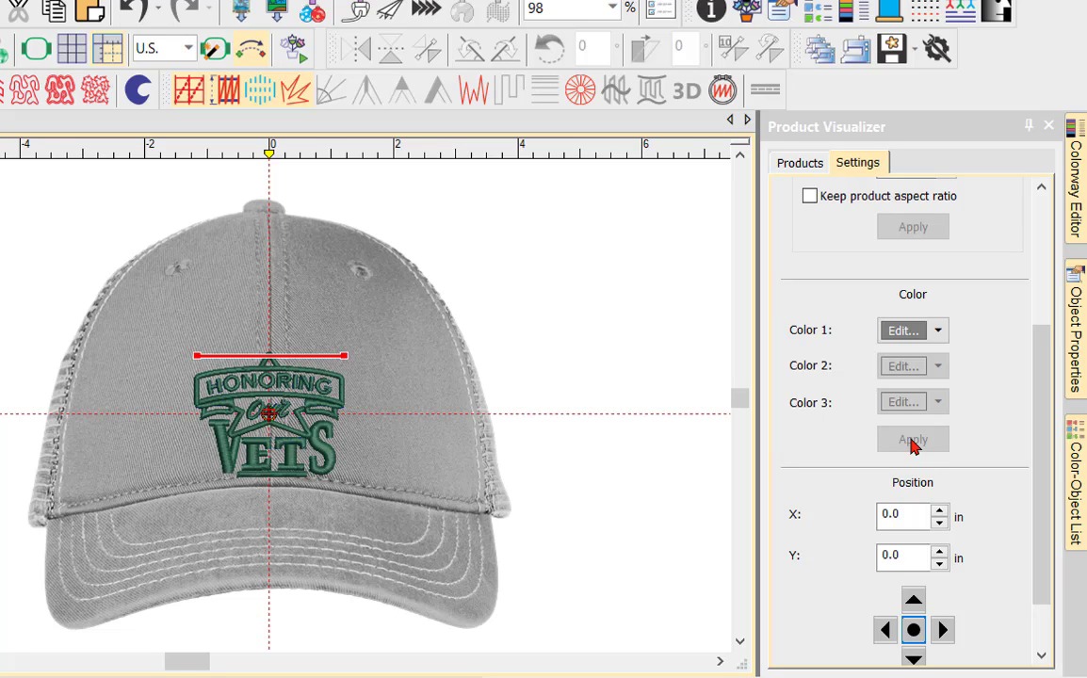
drag(1045, 352, 1047, 414)
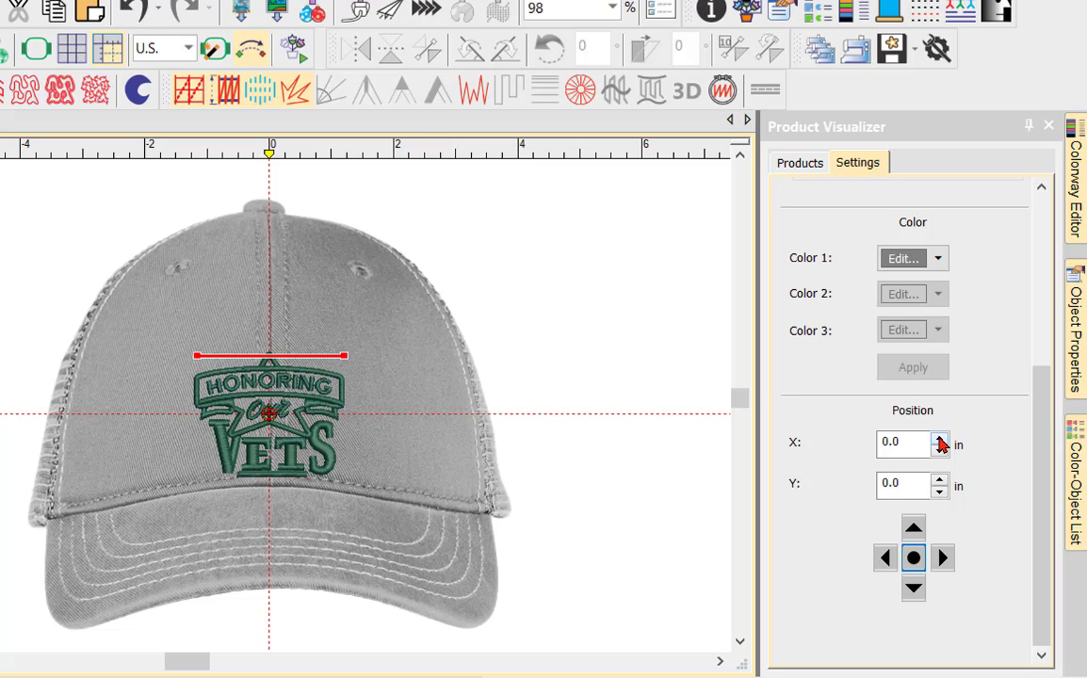
- Test cap position offsets: X up to 0.5 in, Y from 0.3 to -0.3 in
click(939, 438)
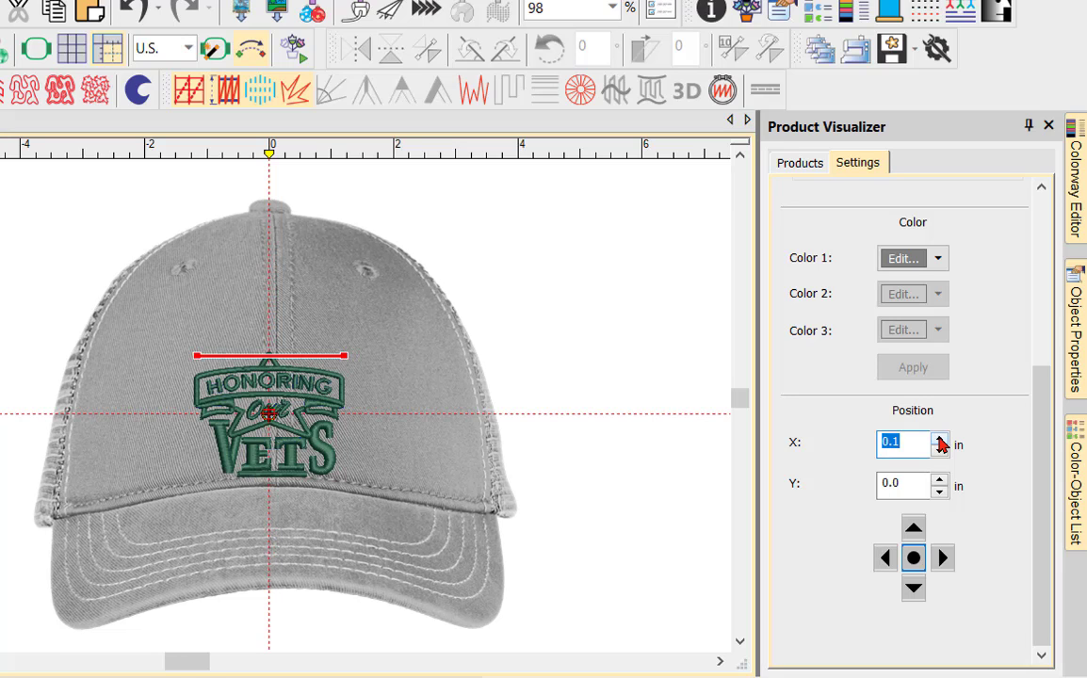
click(938, 438)
click(939, 437)
click(939, 438)
click(939, 437)
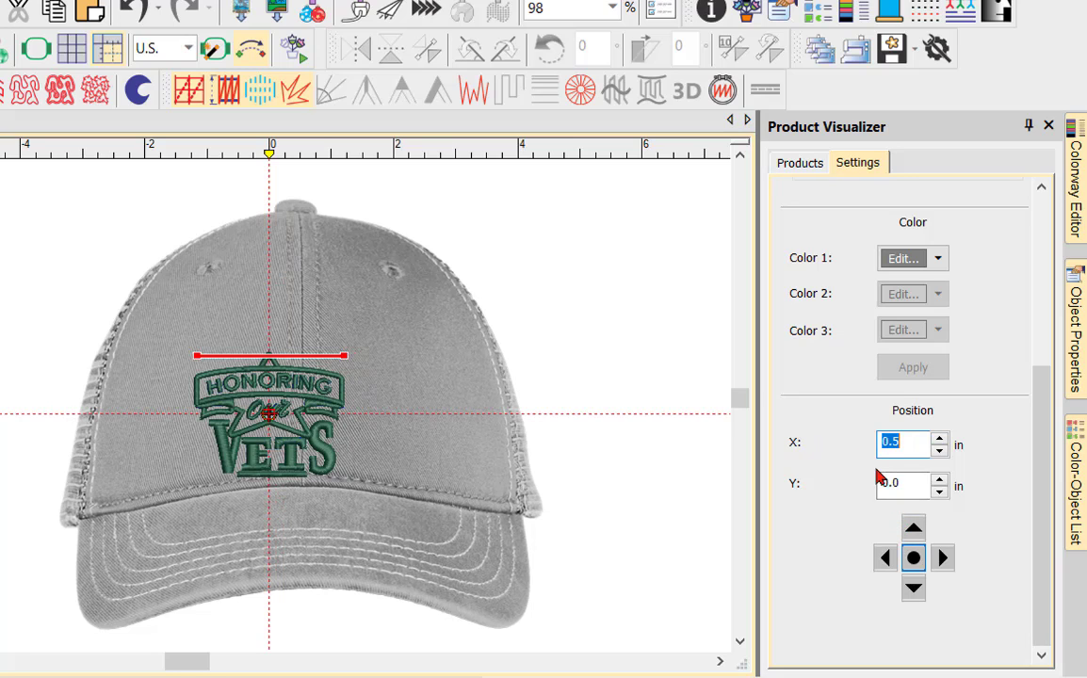
click(939, 479)
click(939, 479)
click(939, 479)
click(938, 491)
click(939, 491)
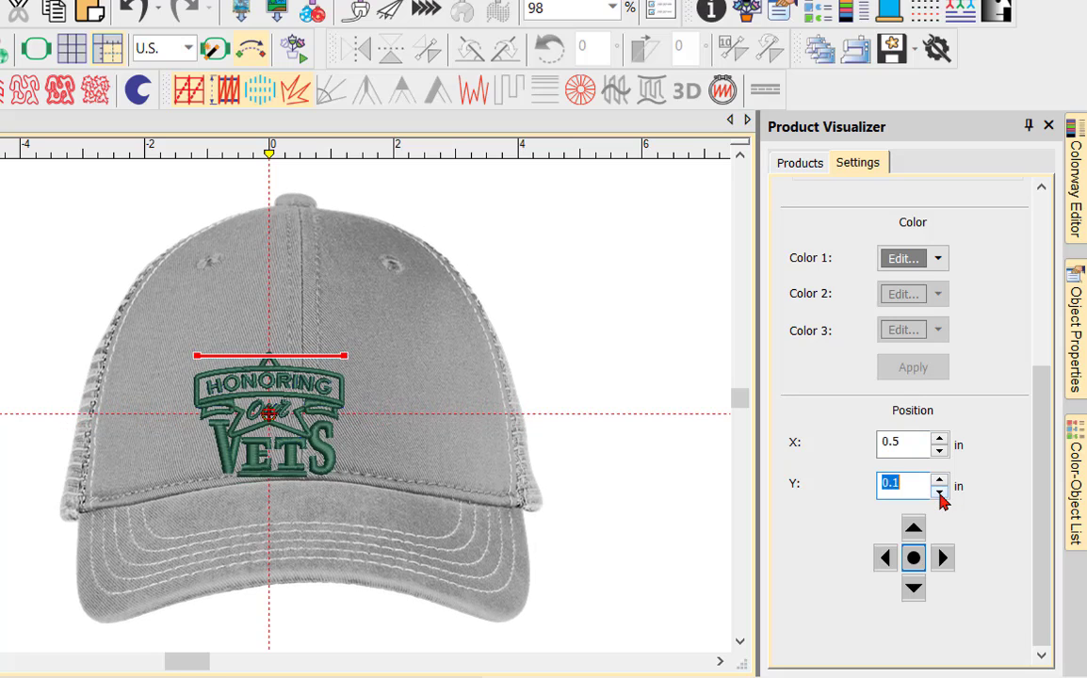
click(939, 492)
click(939, 492)
click(939, 491)
click(939, 491)
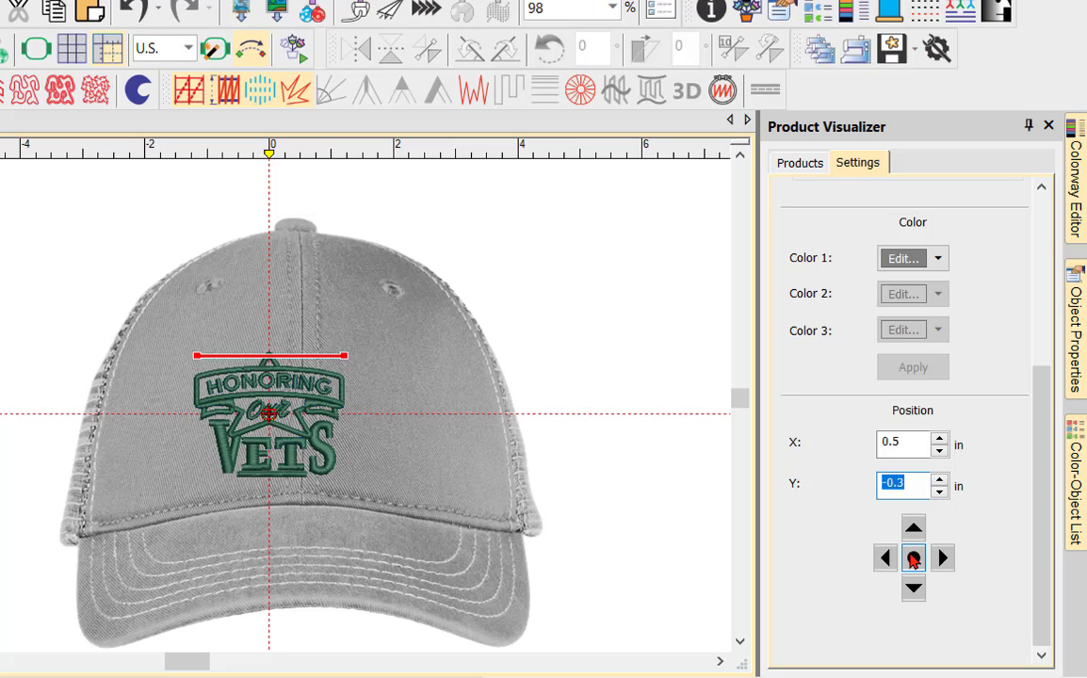
- Centre the cap horizontally at Y -0.4 in, then switch off Smart tape
click(913, 559)
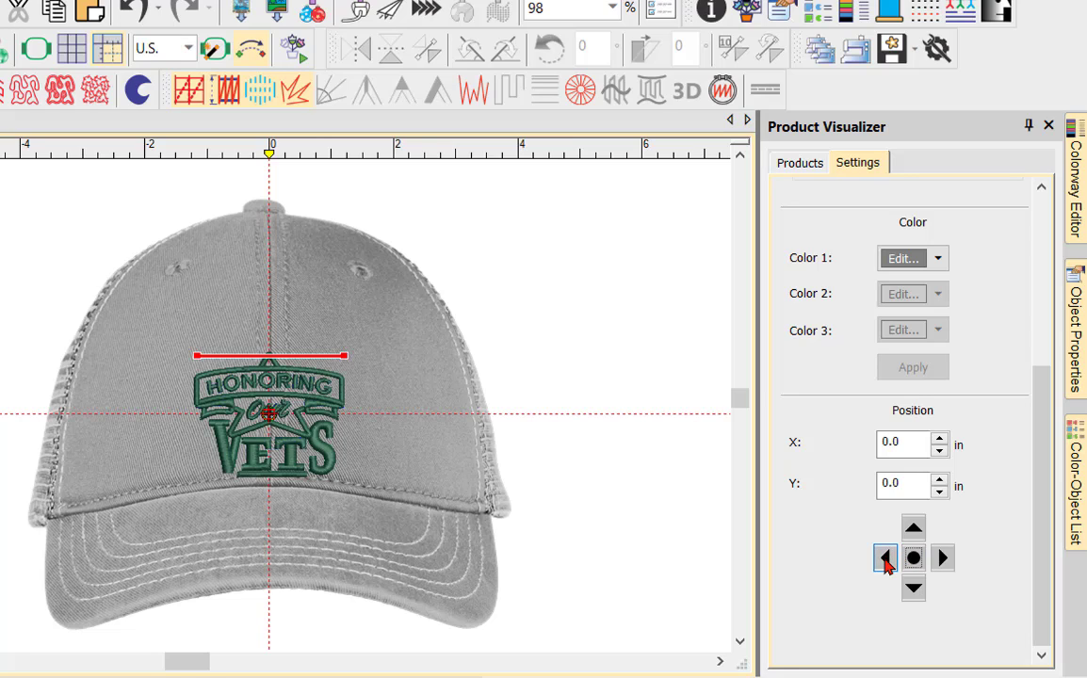
click(885, 561)
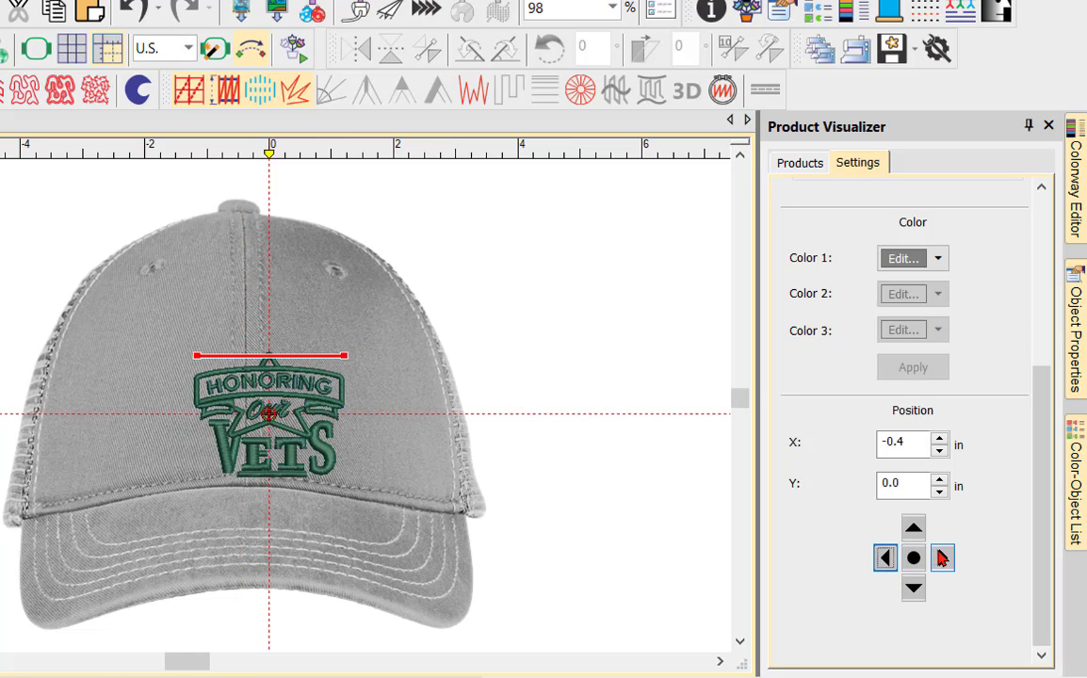
click(944, 559)
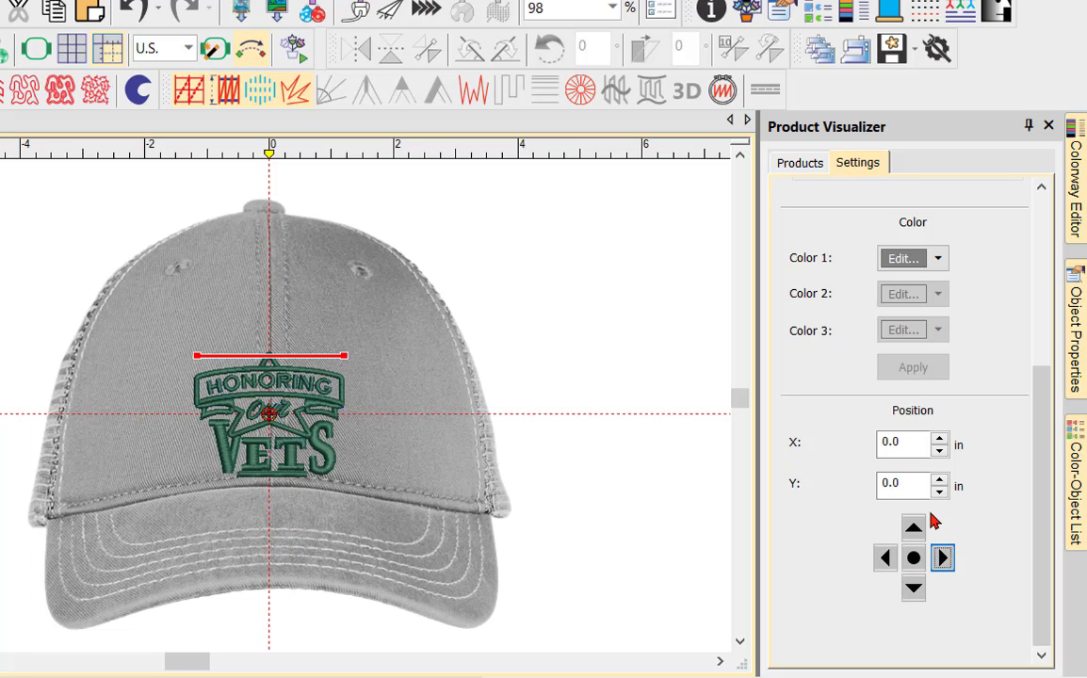
click(913, 529)
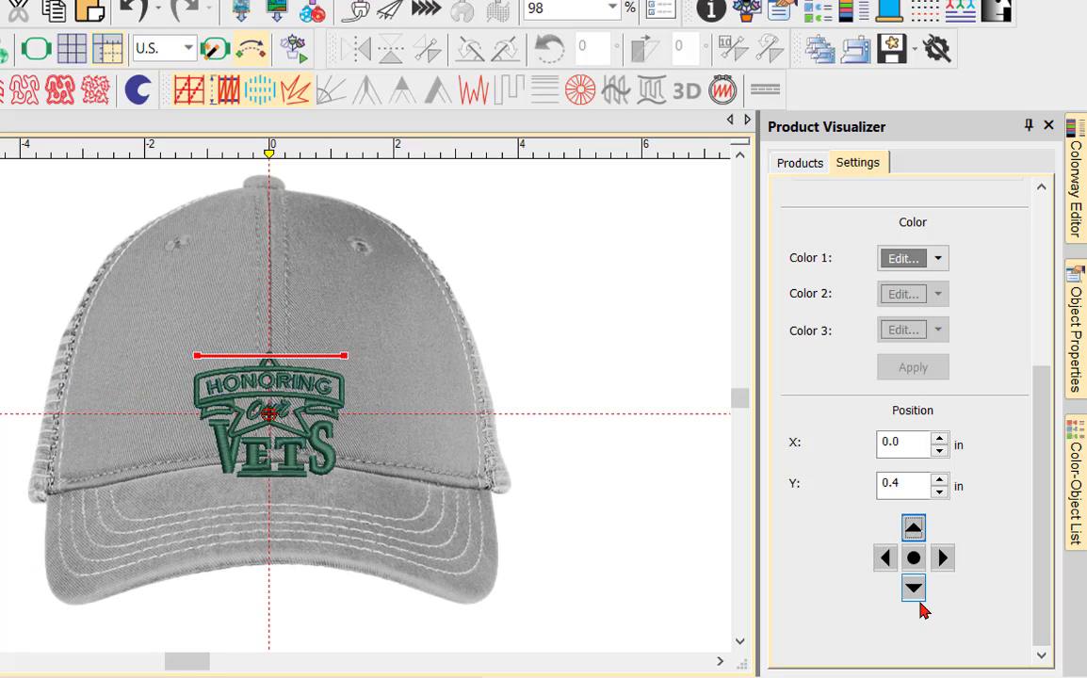
click(913, 590)
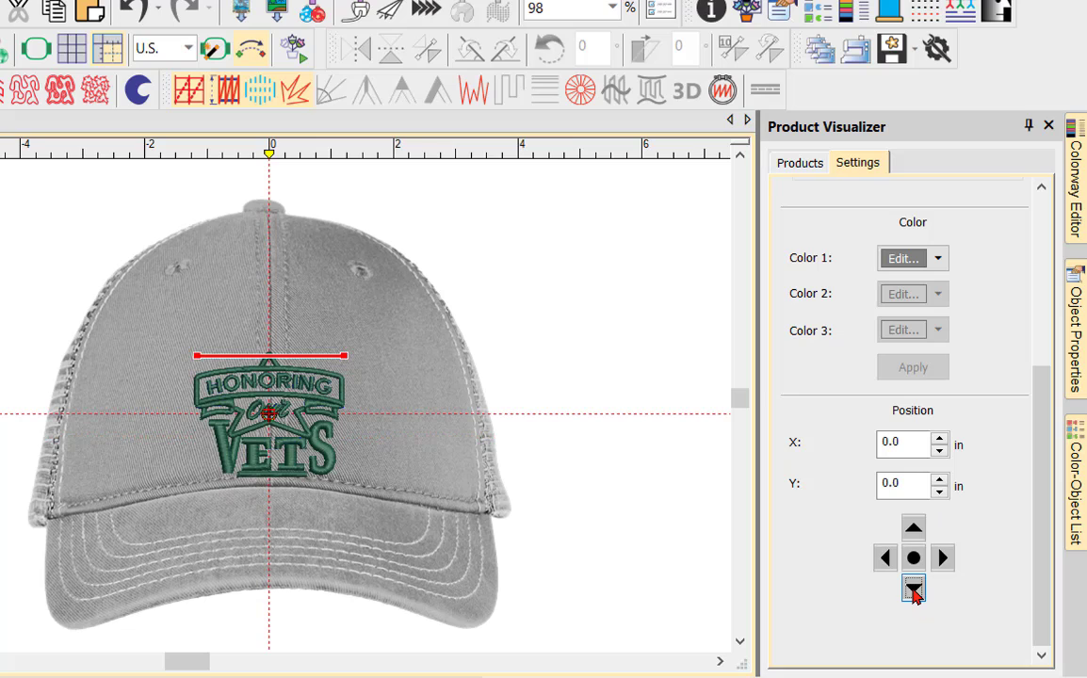
click(913, 590)
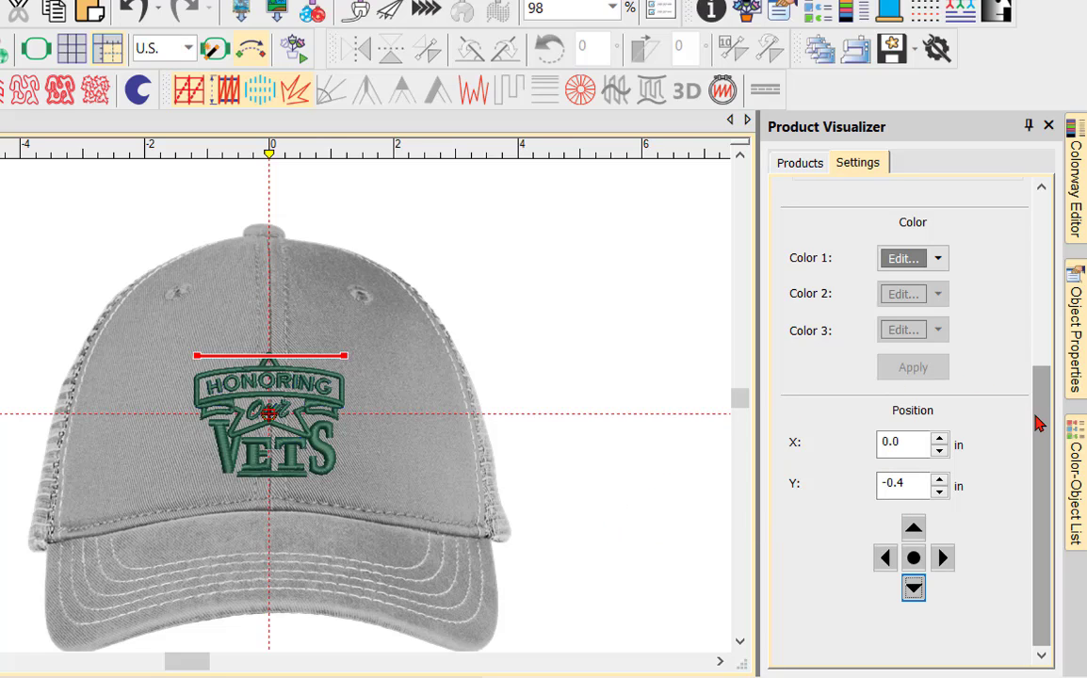
drag(1039, 426, 1033, 277)
click(807, 315)
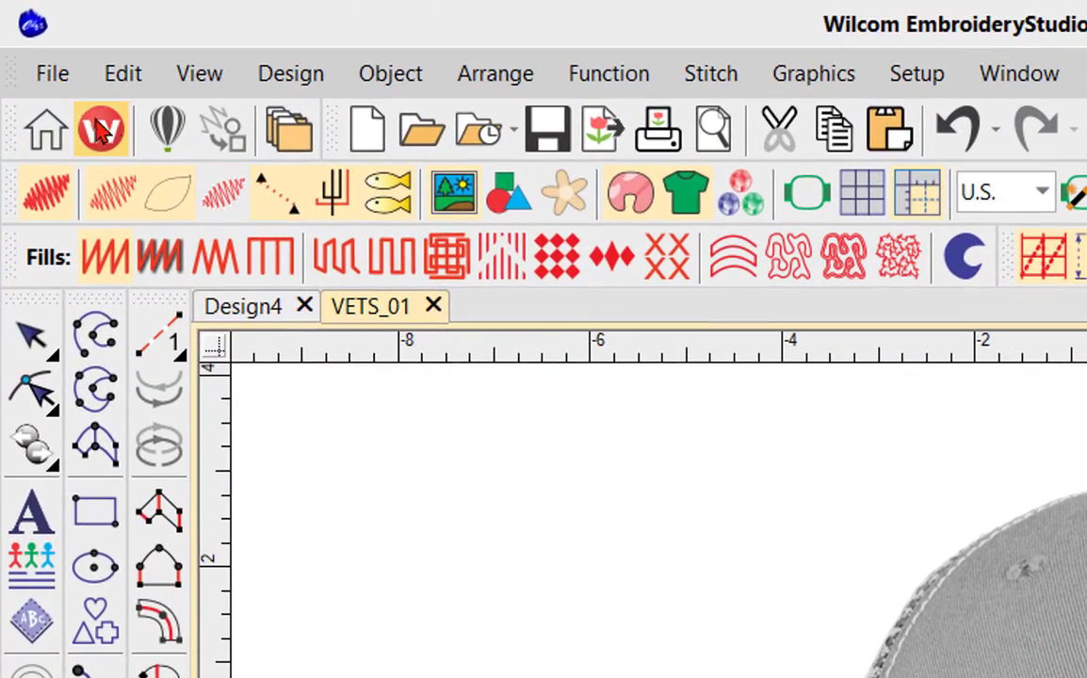
- Save As VETS_01.EMB in the VISUALIZER folder, confirming replacement of the existing file
click(49, 73)
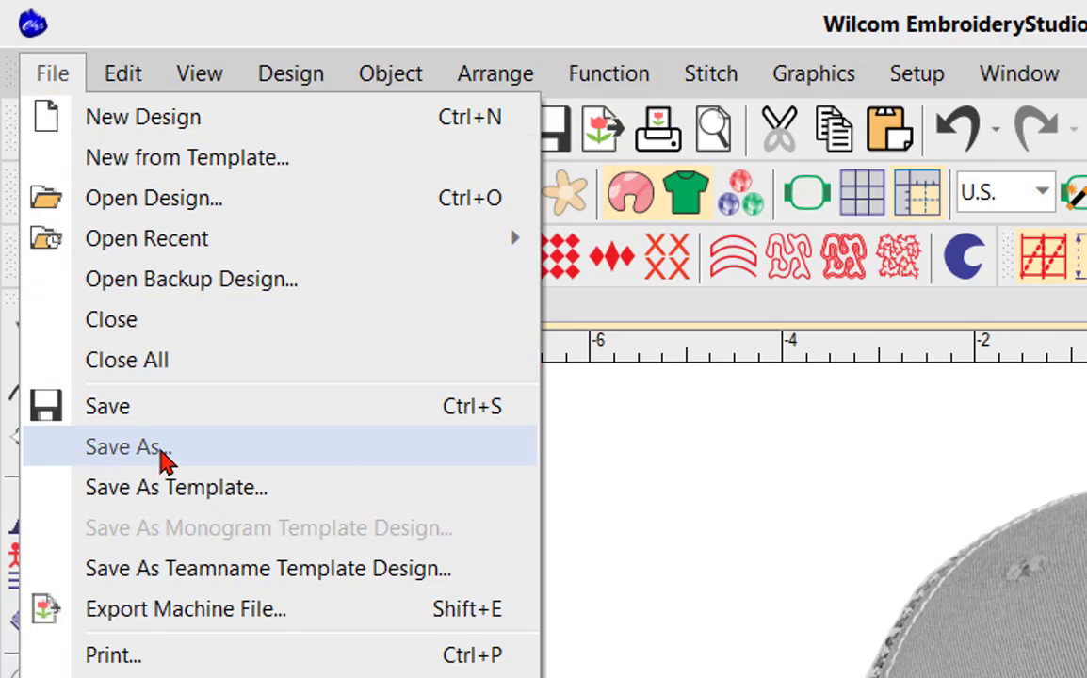
click(162, 459)
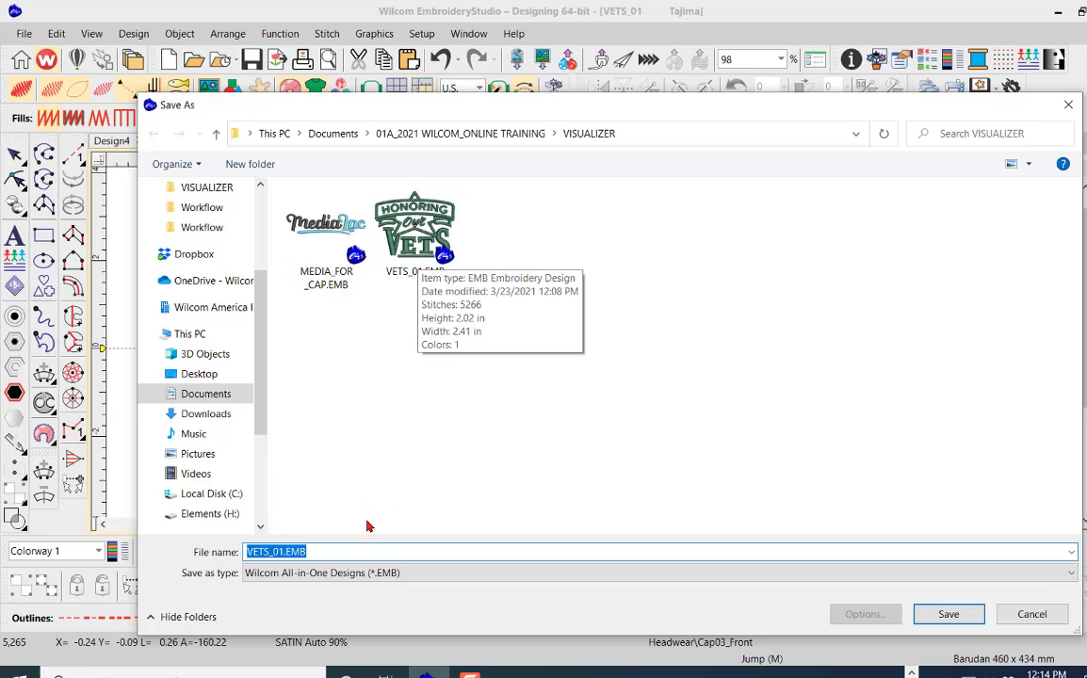
click(948, 615)
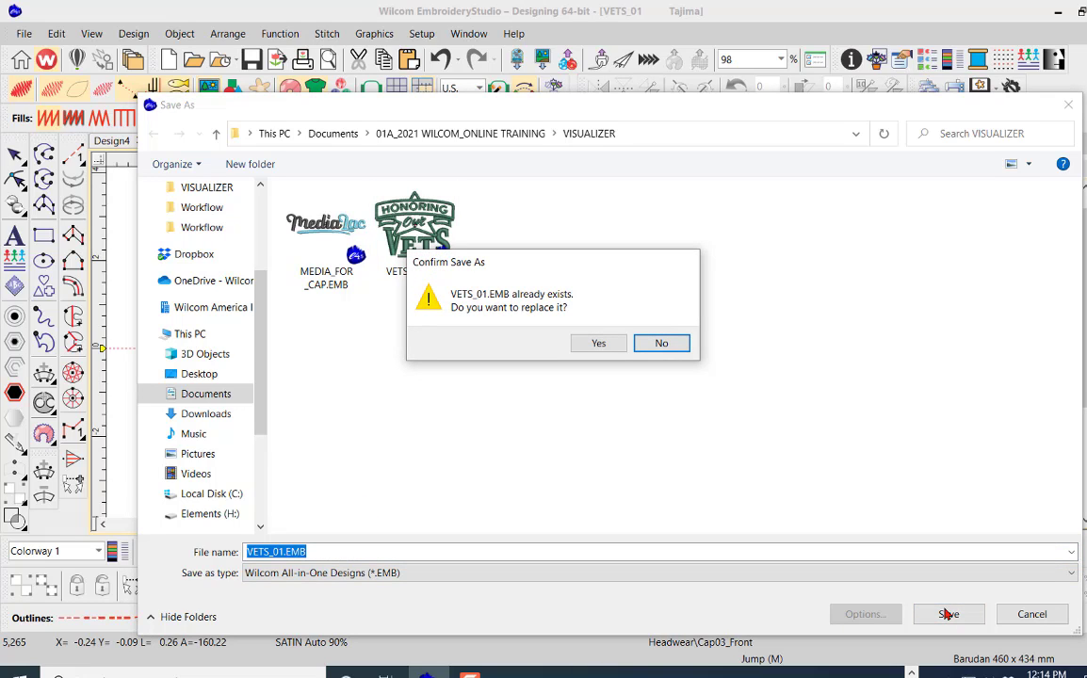
click(599, 345)
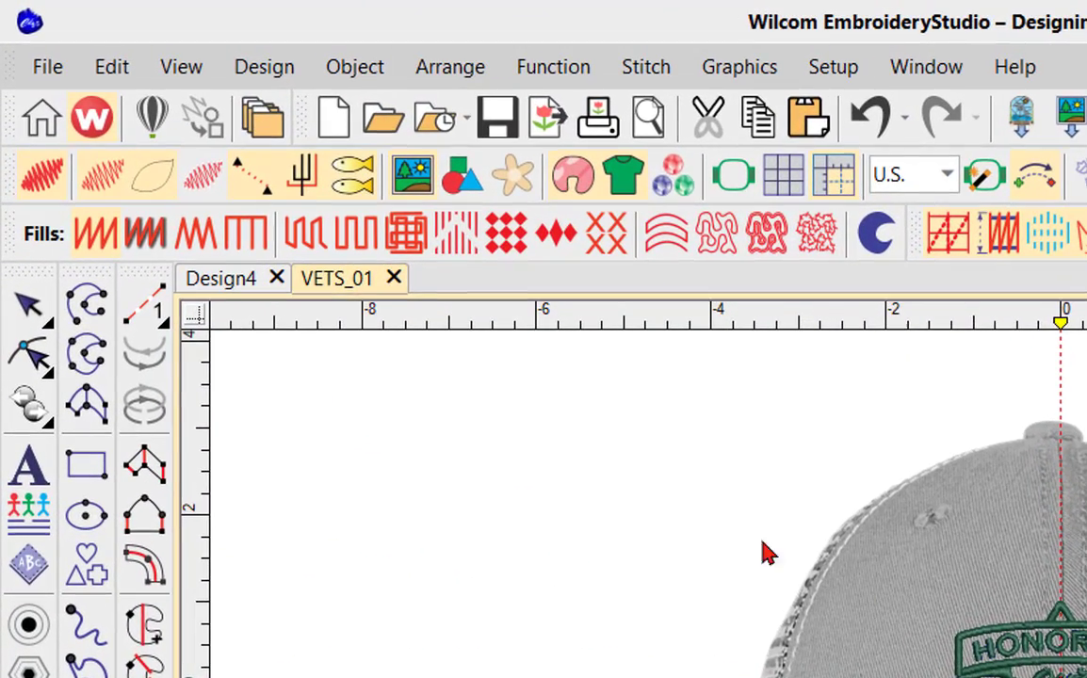
- Open the Print Preview of the VETS_01 design from the File menu
click(38, 71)
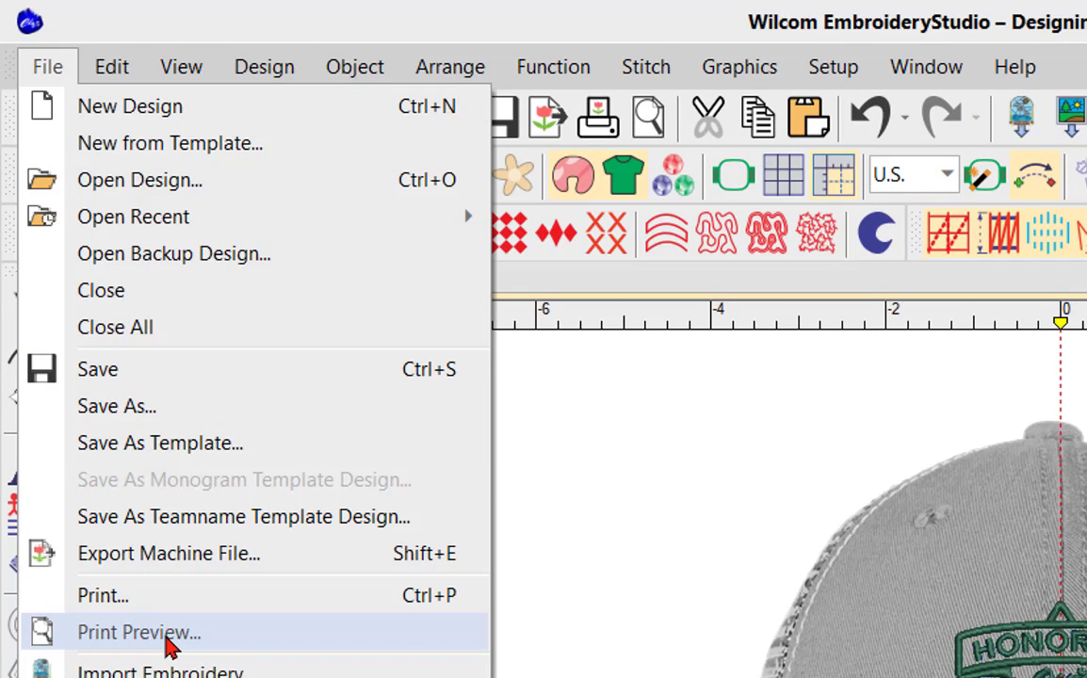
key(Escape)
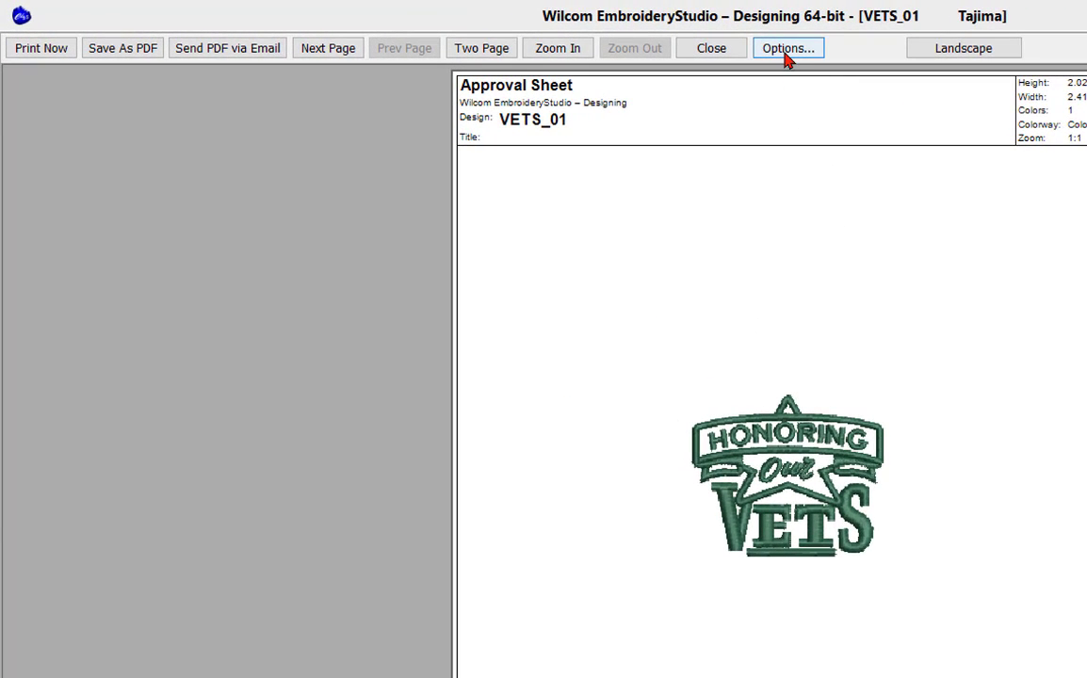
- In Print Options, uncheck Production Summary so only Approval Sheet prints, and confirm
click(786, 54)
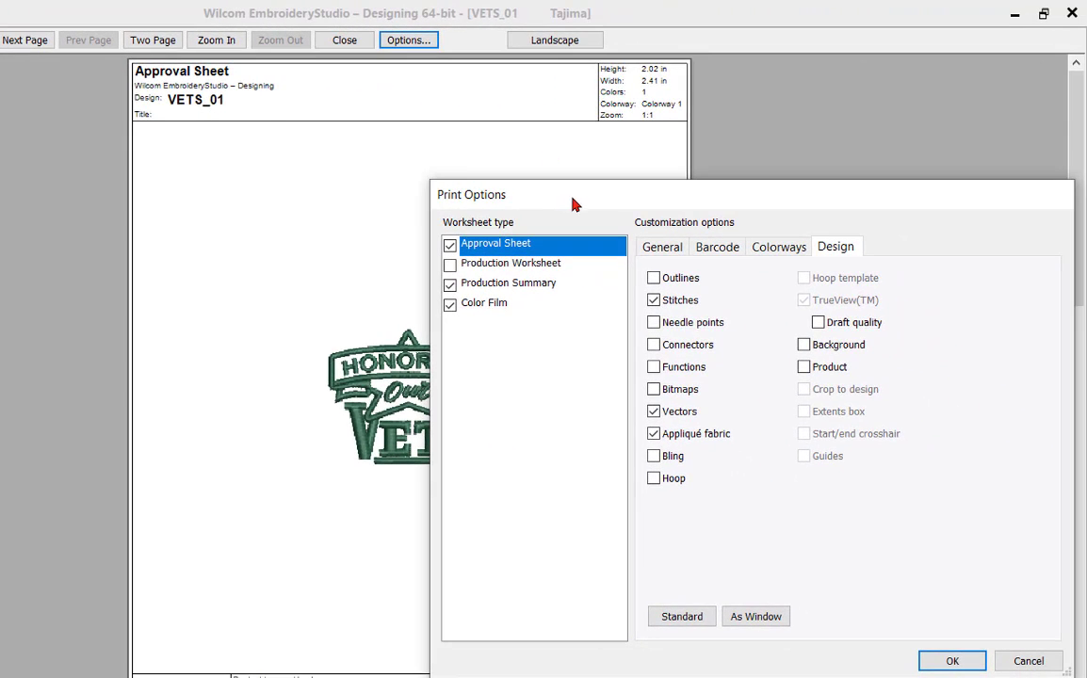
drag(578, 197, 515, 161)
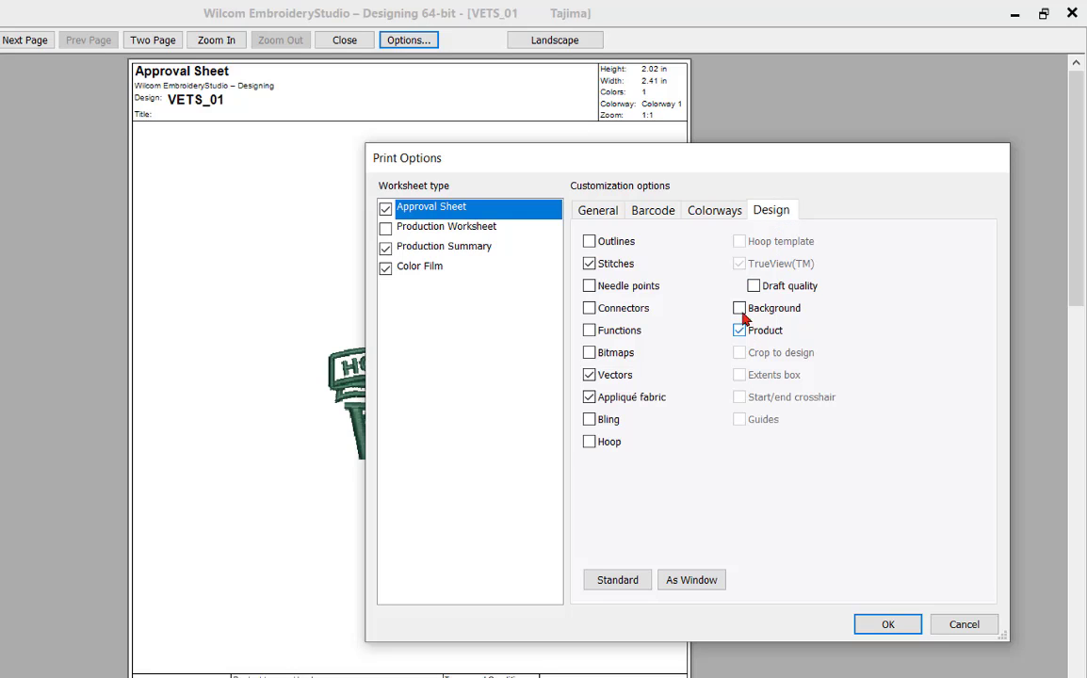
click(385, 248)
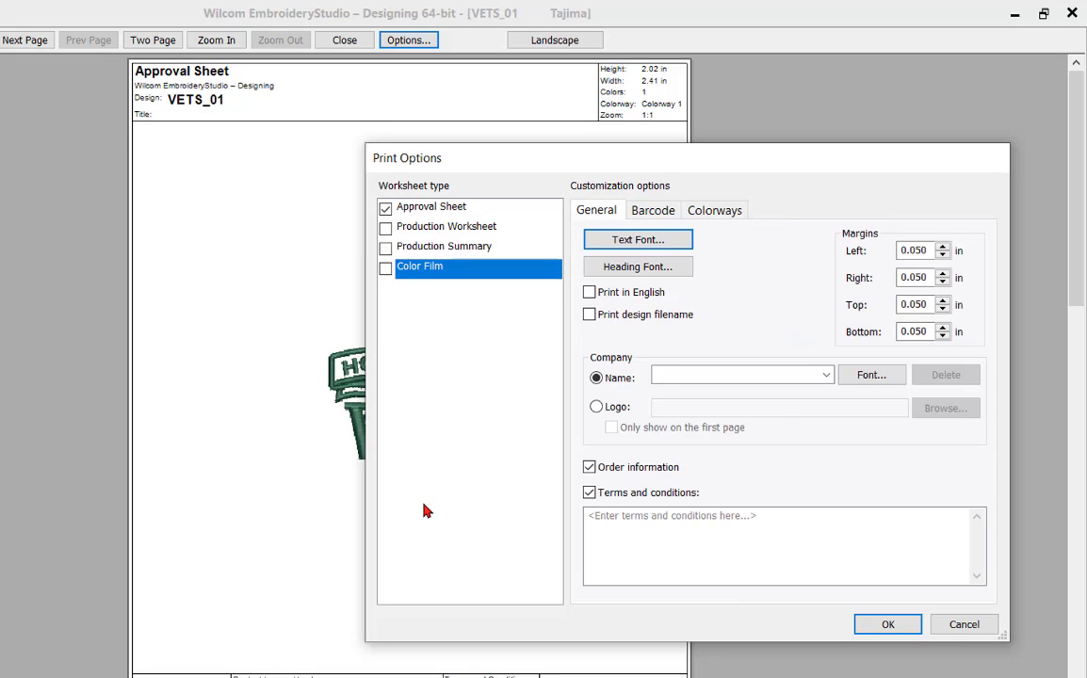
click(887, 626)
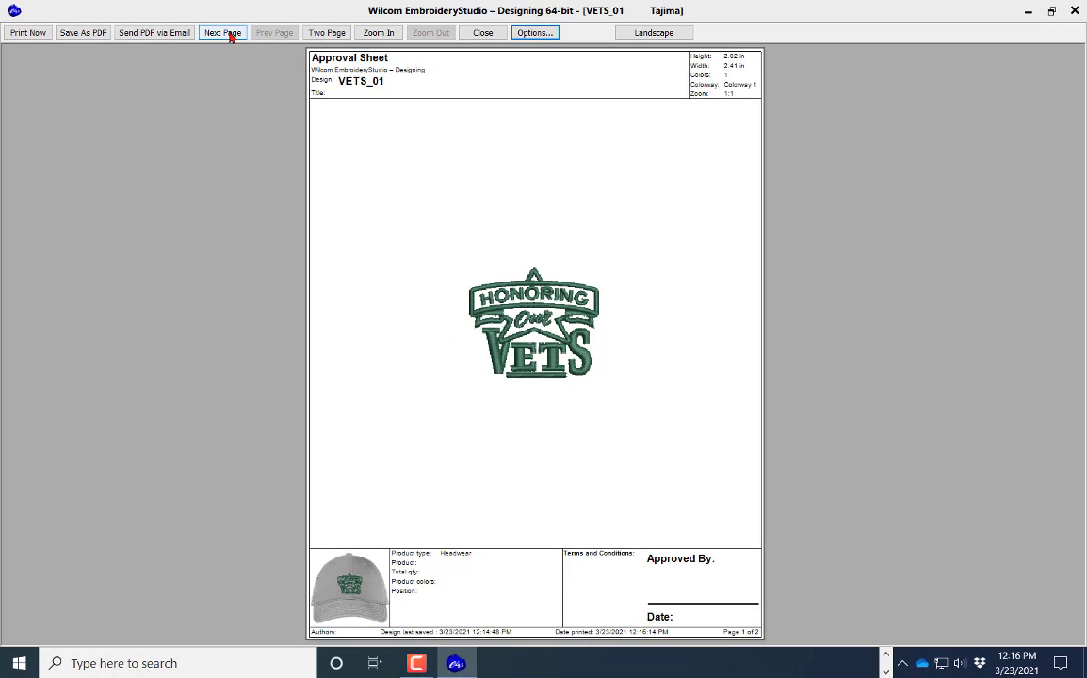
- View the approval sheet's second page showing the design on the cap, then close the print preview
click(228, 34)
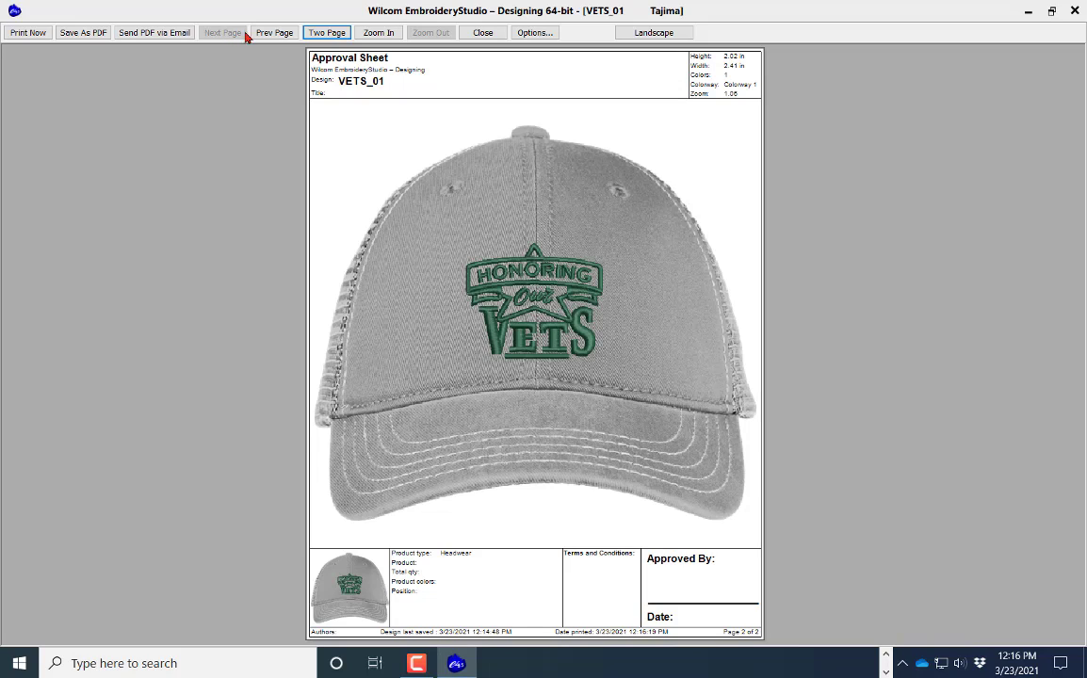
click(482, 33)
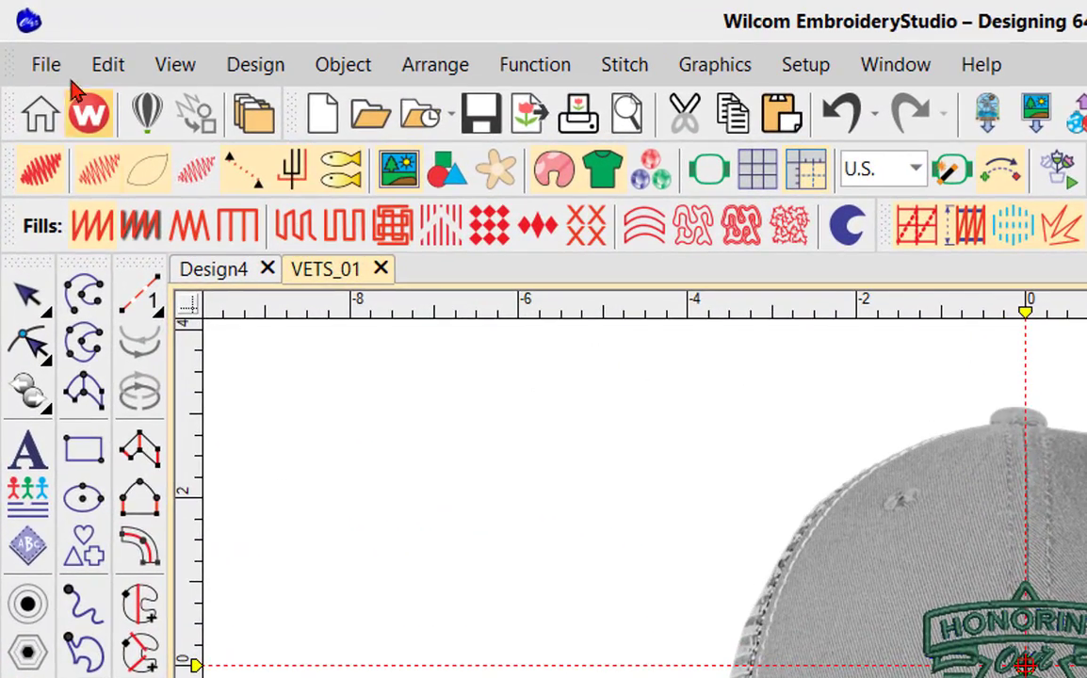
- Print the approval sheet from File > Print using Wilcom PDF Printer 9 as the printer
click(22, 32)
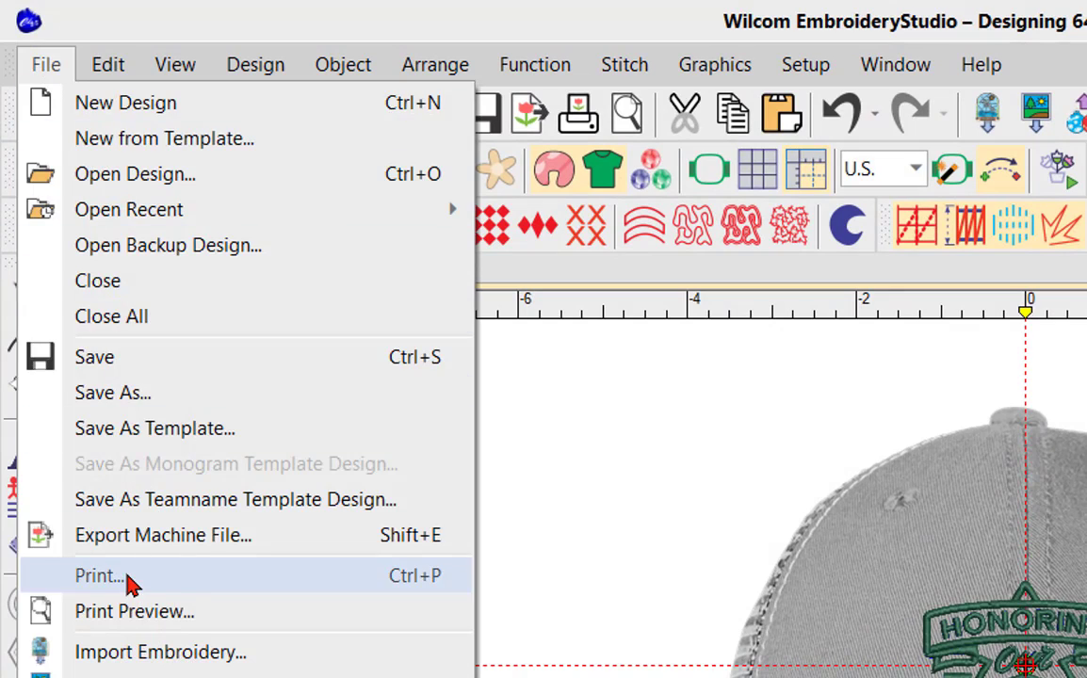
click(132, 578)
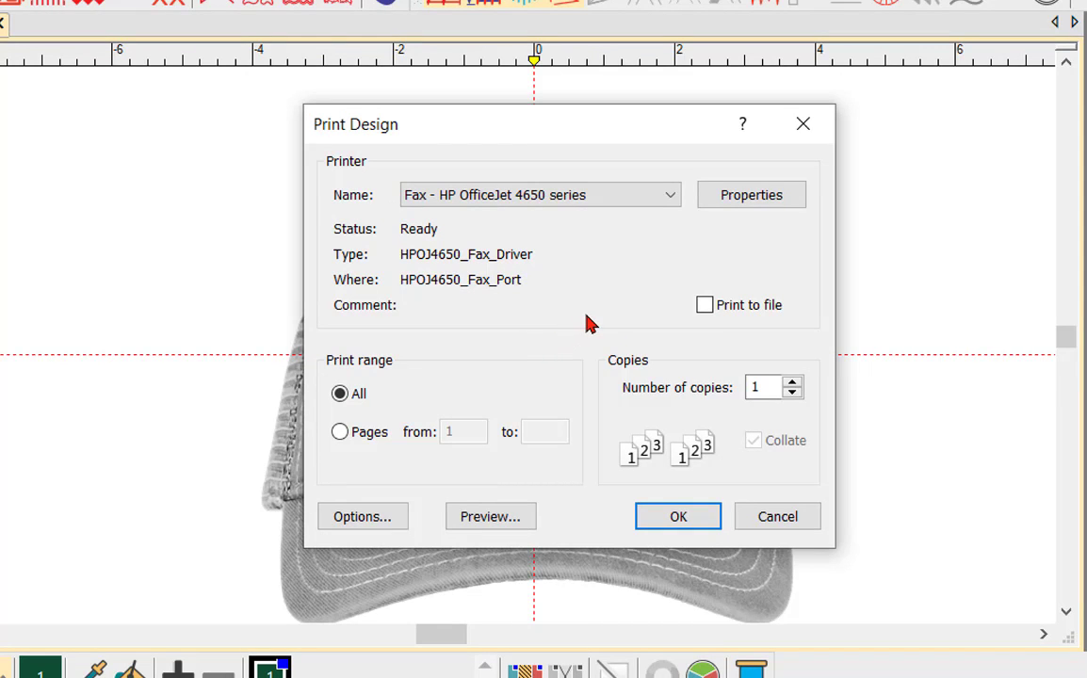
click(667, 198)
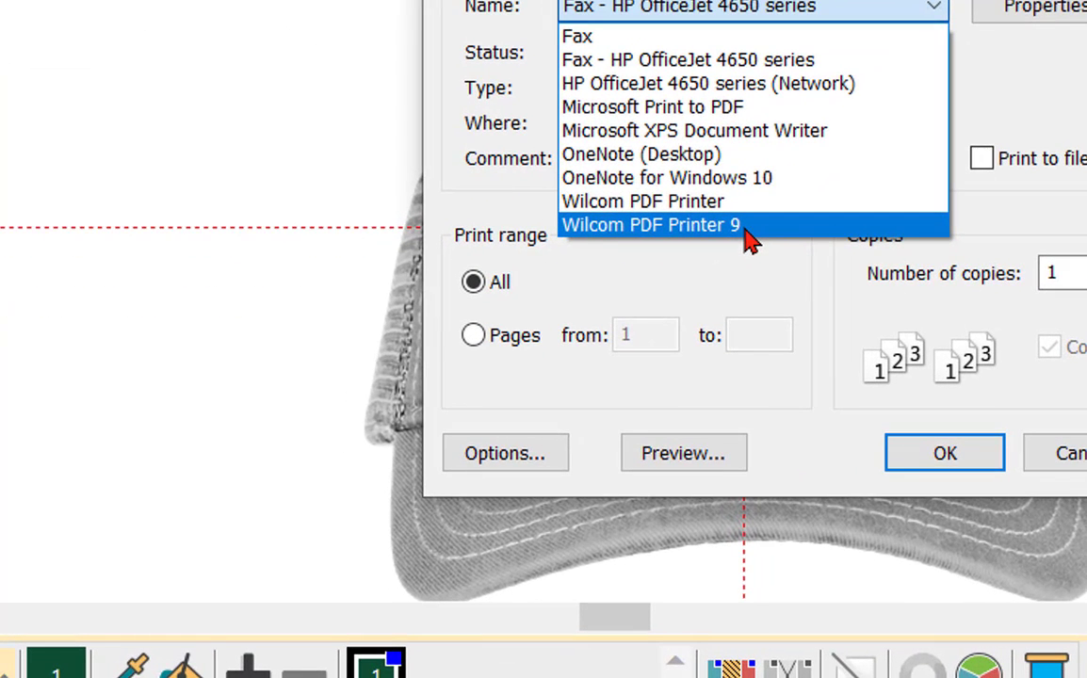
click(743, 230)
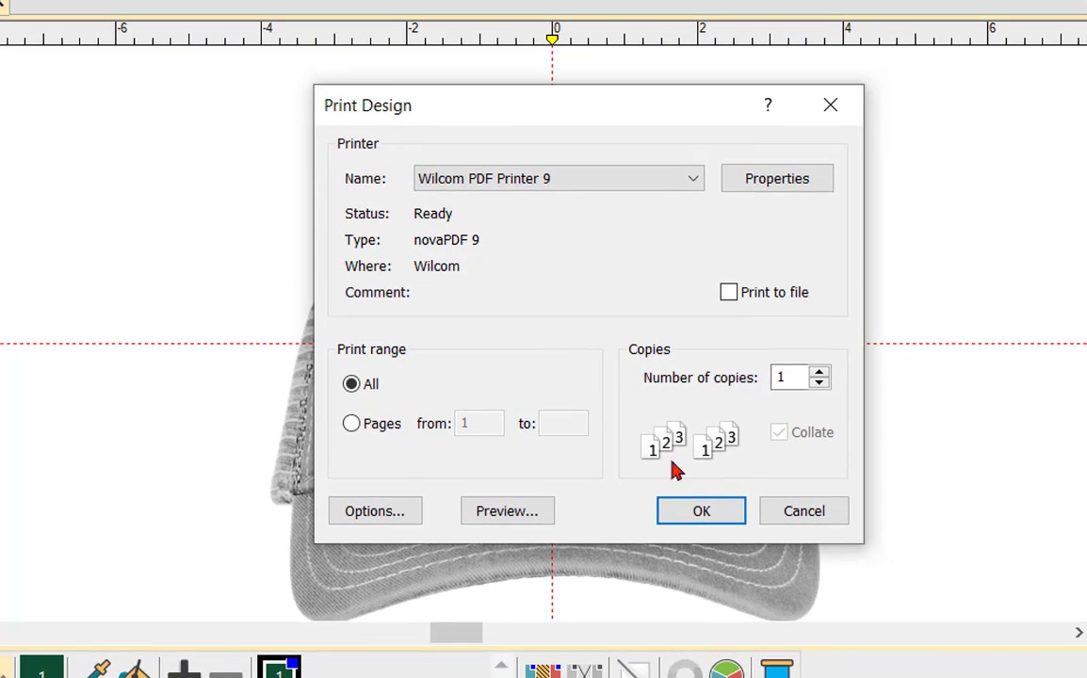
click(698, 512)
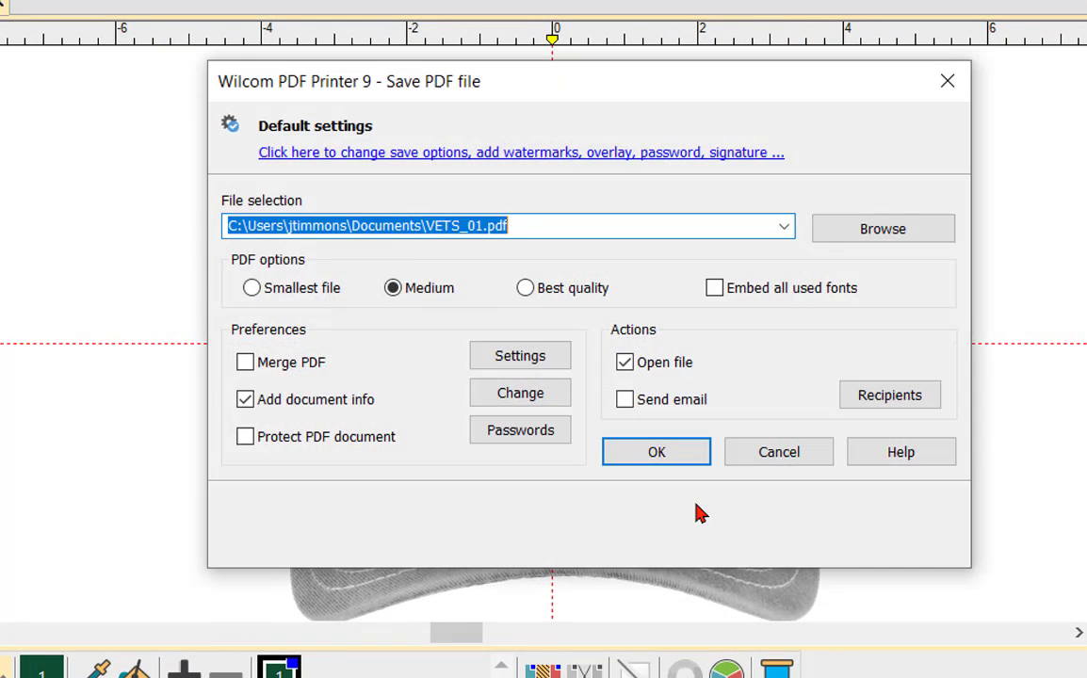
- Save VETS_01.pdf into 01A_2021 WILCOM_ONLINE TRAINING > VISUALIZER and confirm the PDF settings
click(858, 233)
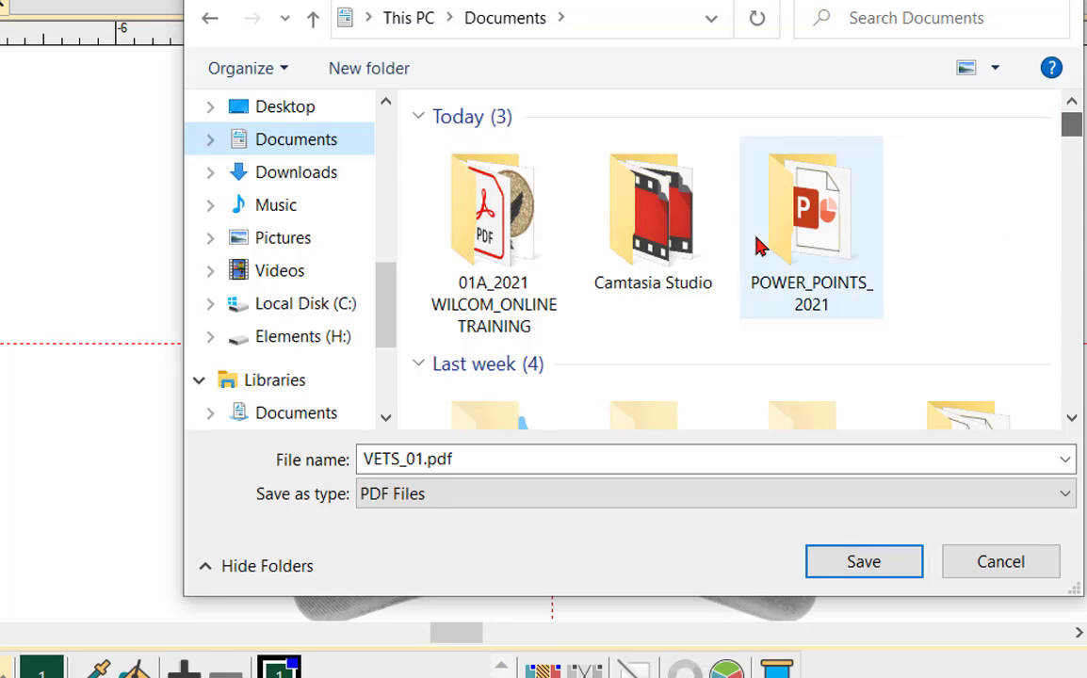
double_click(485, 230)
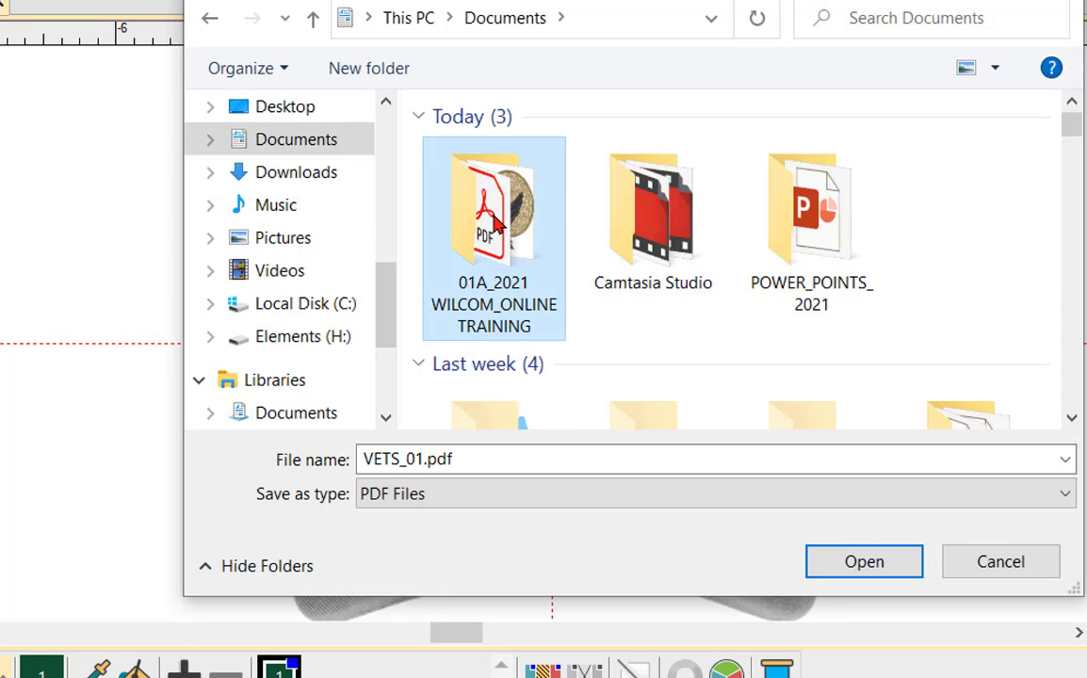
drag(1074, 211, 1073, 336)
double_click(489, 340)
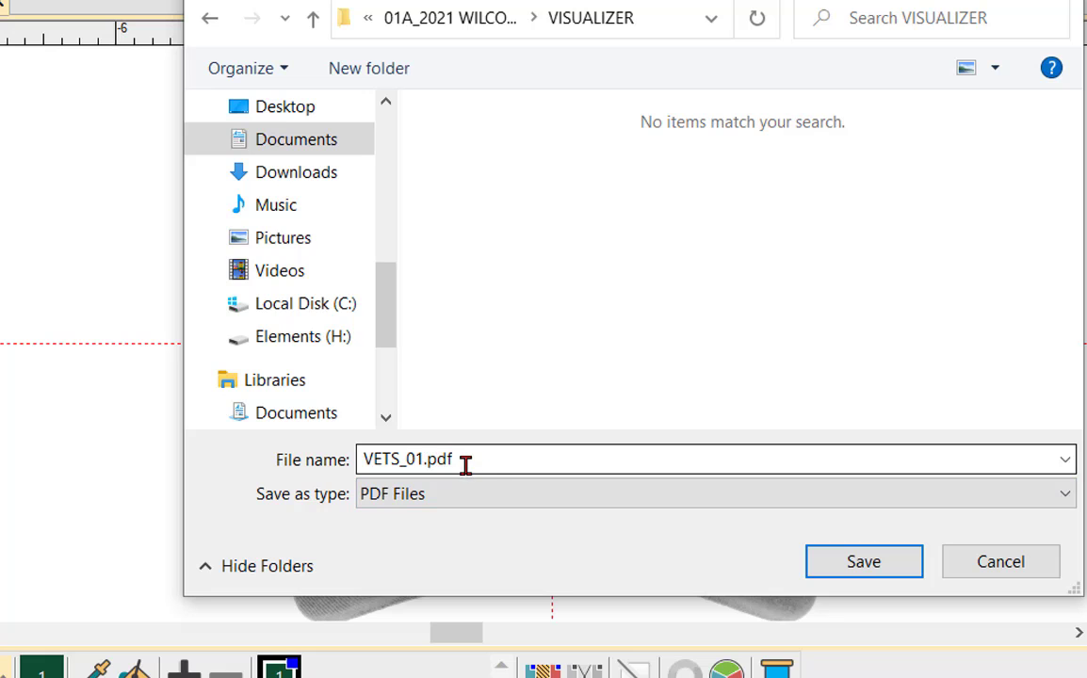
click(864, 563)
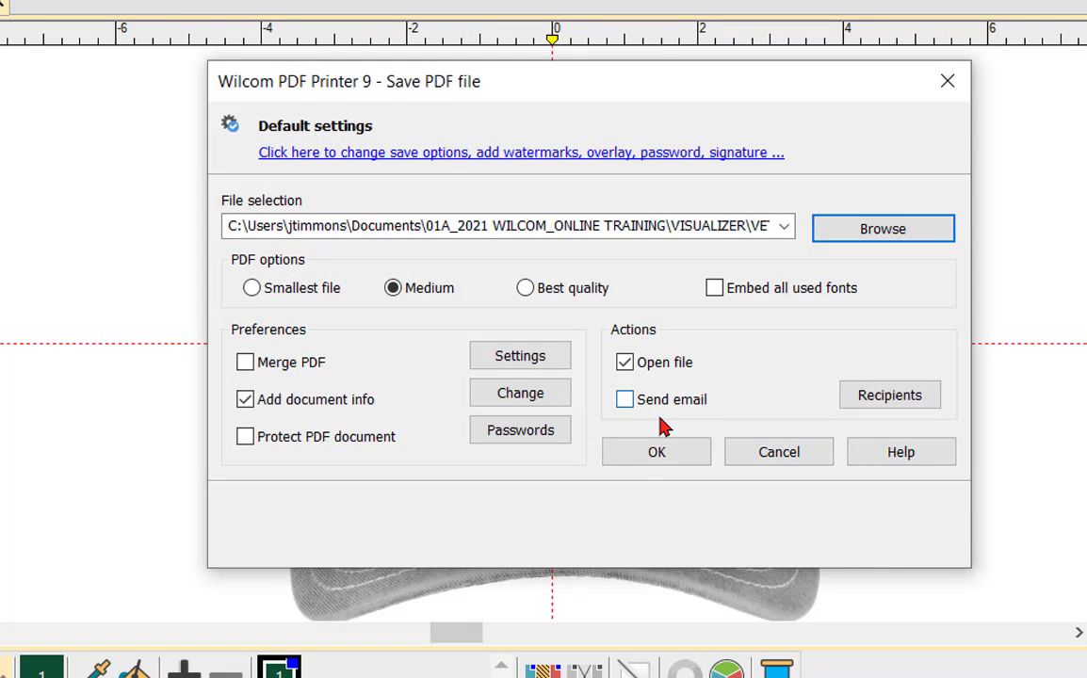
click(650, 459)
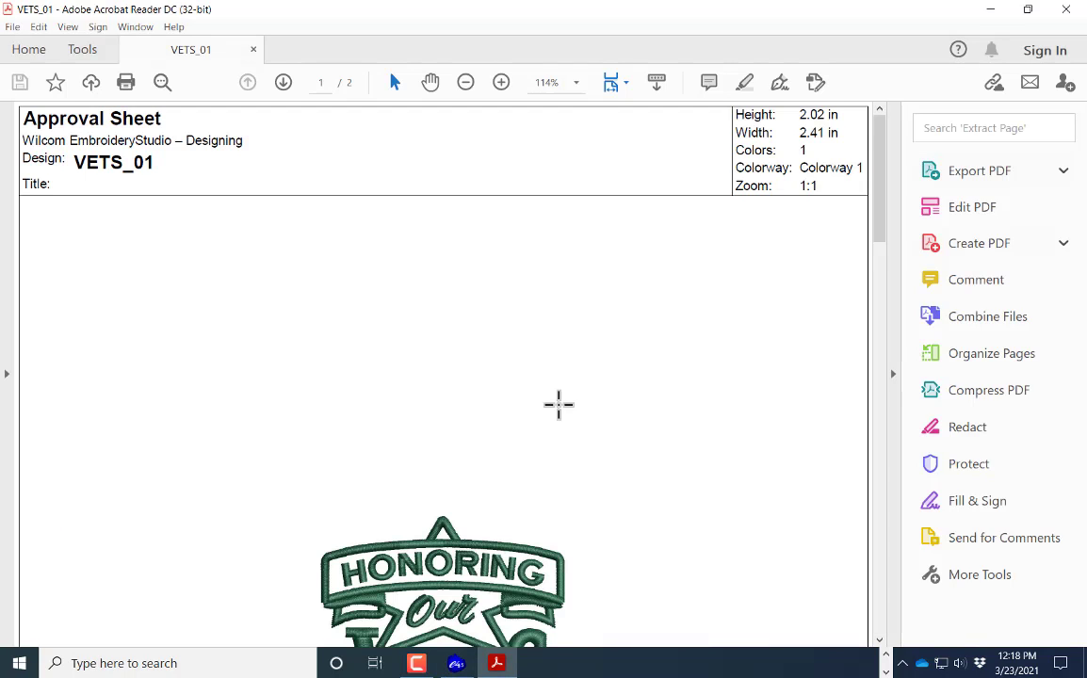
- Scroll through VETS_01.pdf at 100% zoom down to the cap mockup on page 2
scroll(556, 403, down, 1)
scroll(553, 379, down, 3)
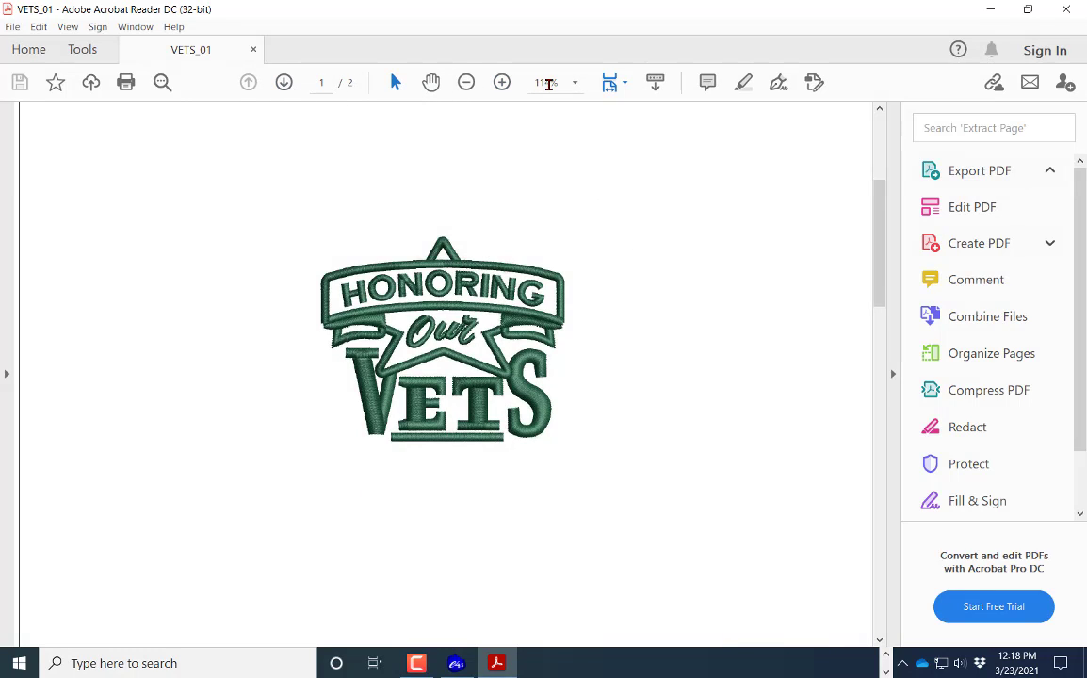
click(466, 83)
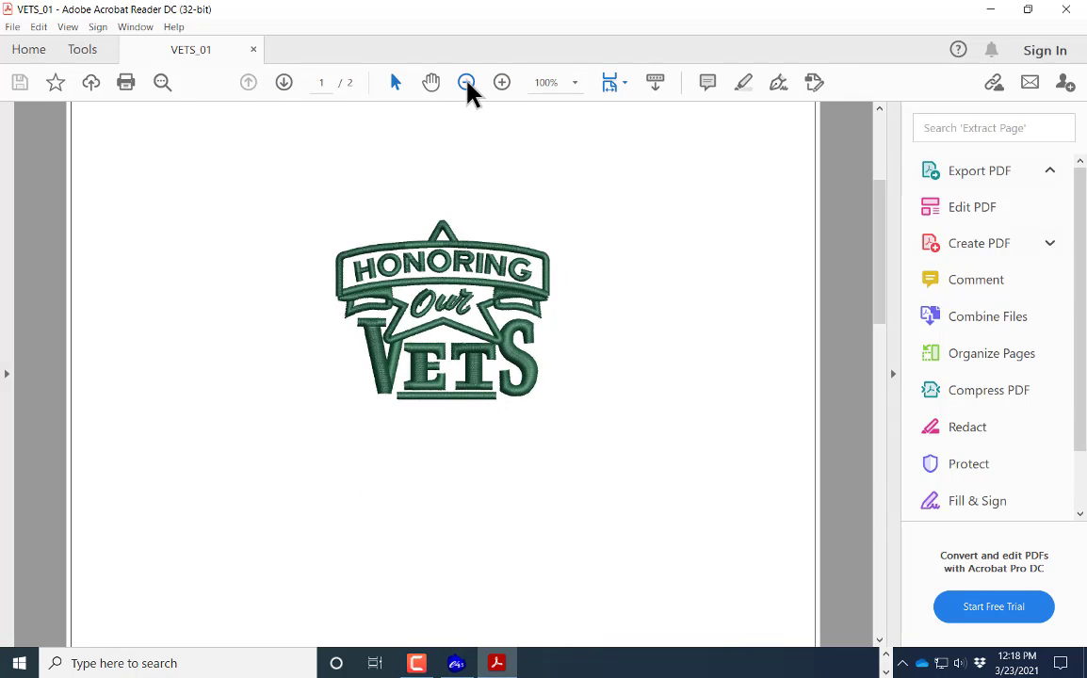
scroll(494, 205, down, 1)
scroll(494, 204, down, 12)
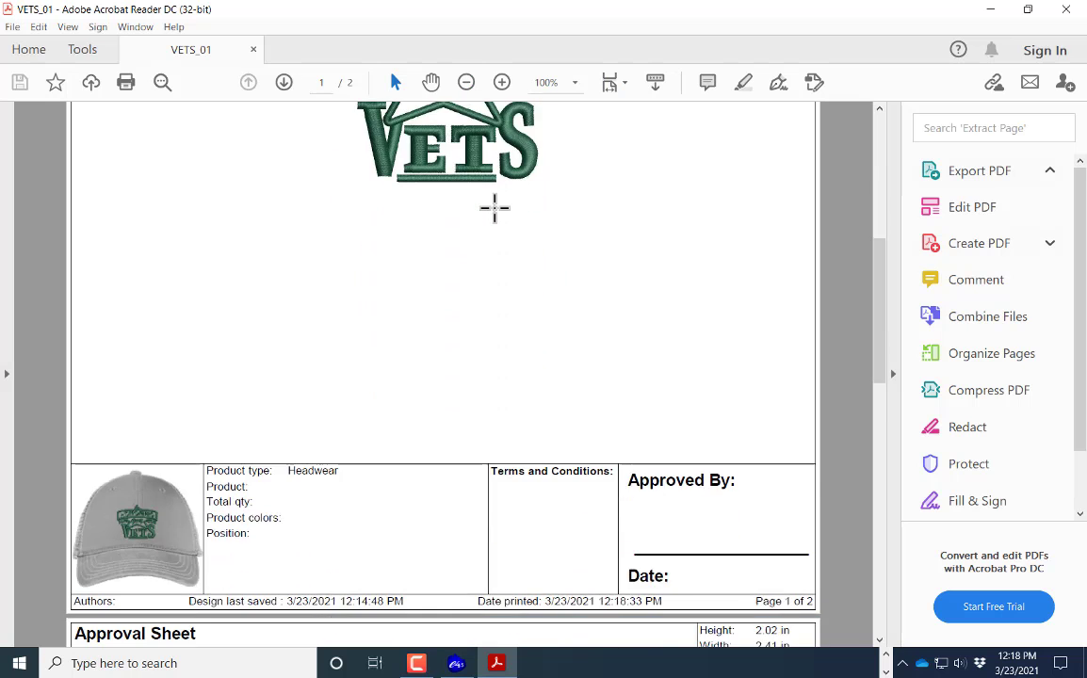
scroll(494, 209, down, 9)
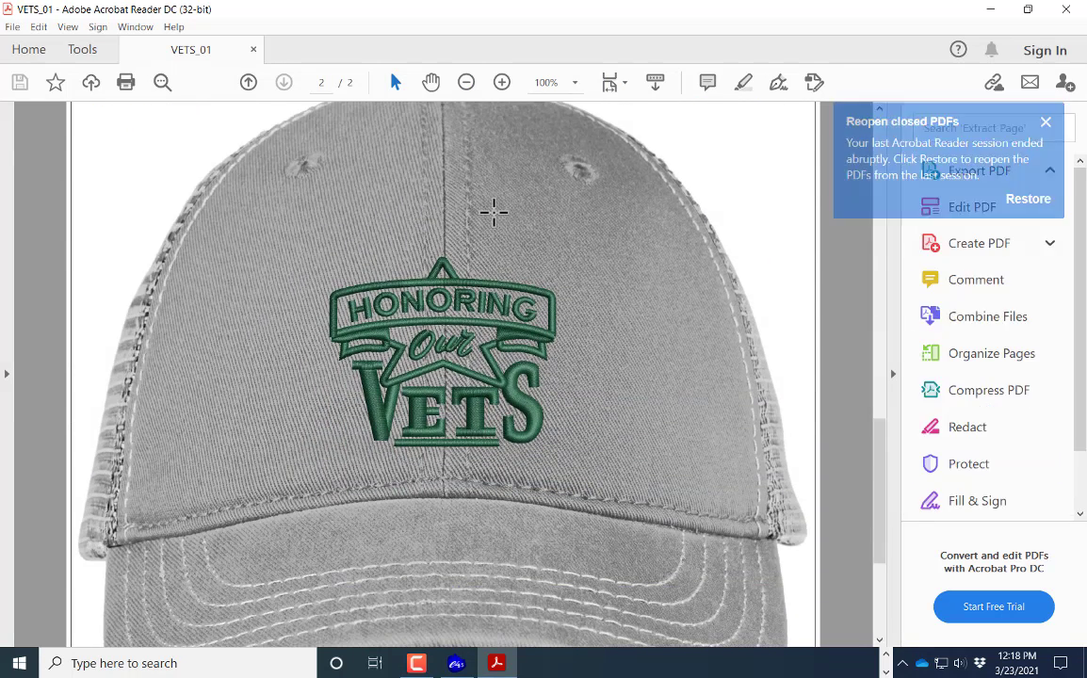
scroll(493, 212, down, 1)
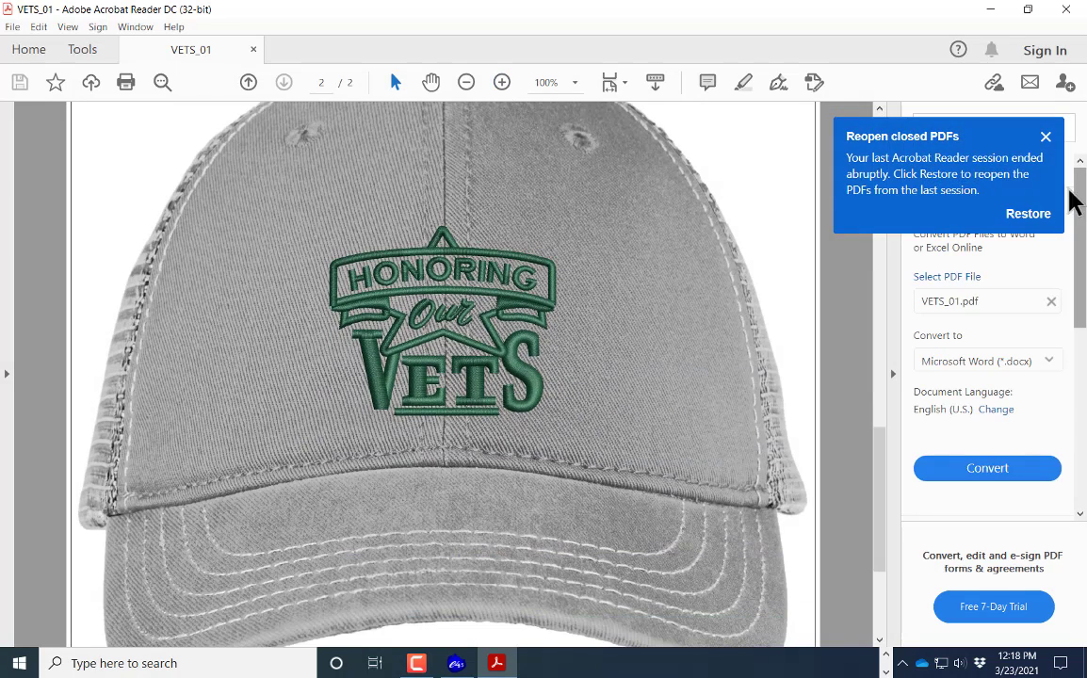
- Dismiss the reopen-closed-PDFs notice and zoom out to 75% to see the cap page
click(1045, 138)
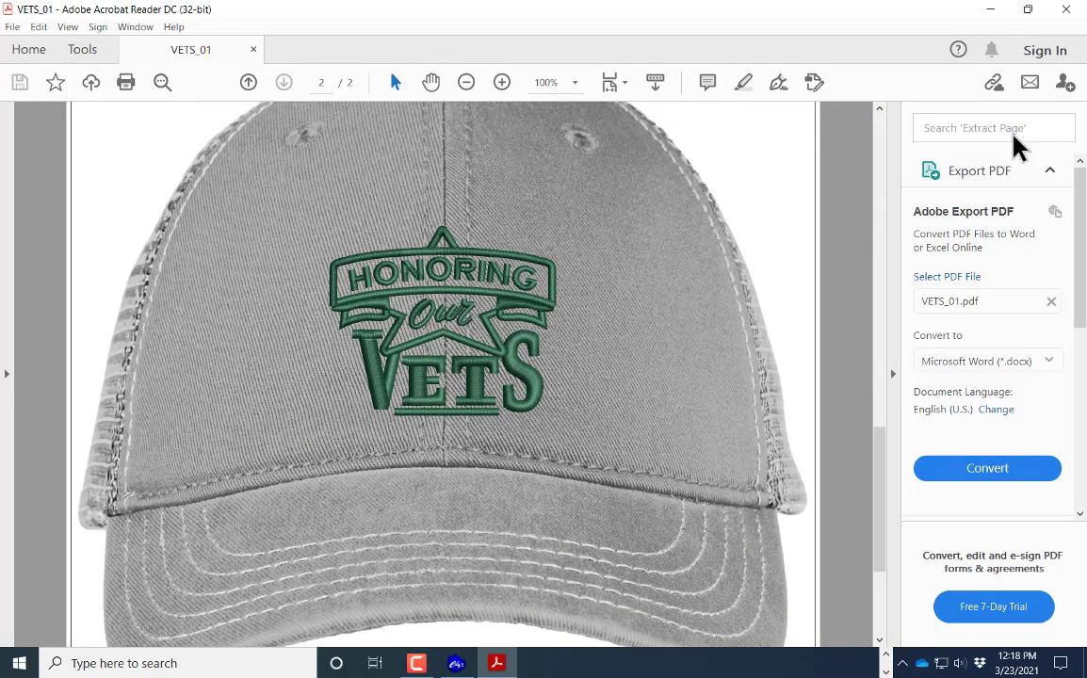
click(468, 83)
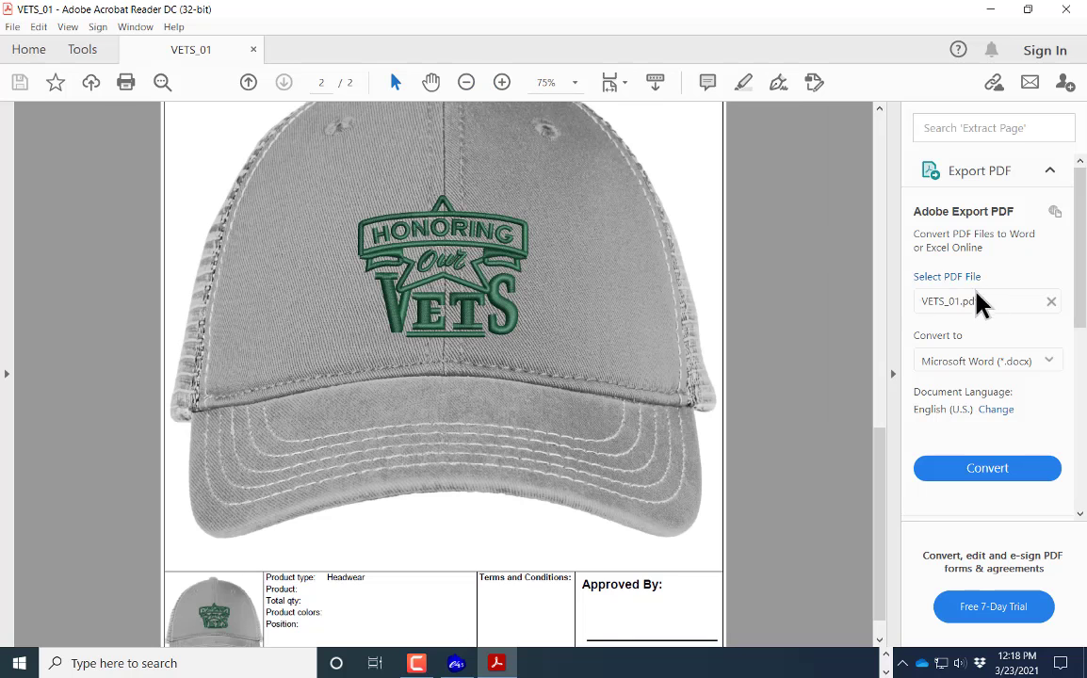
drag(879, 469, 889, 445)
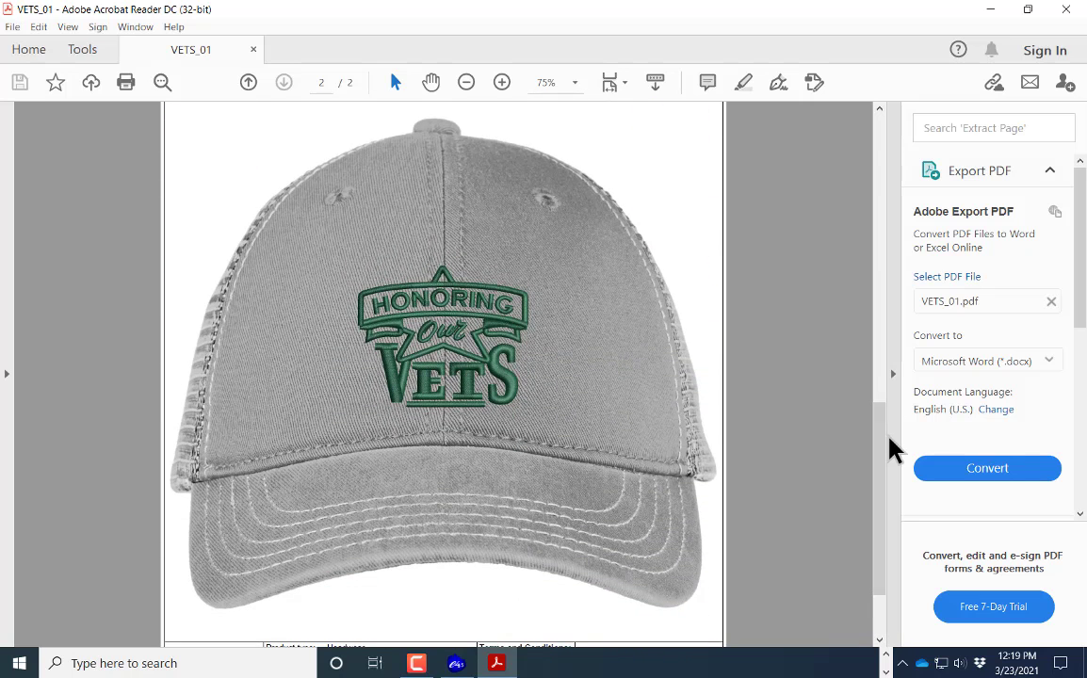